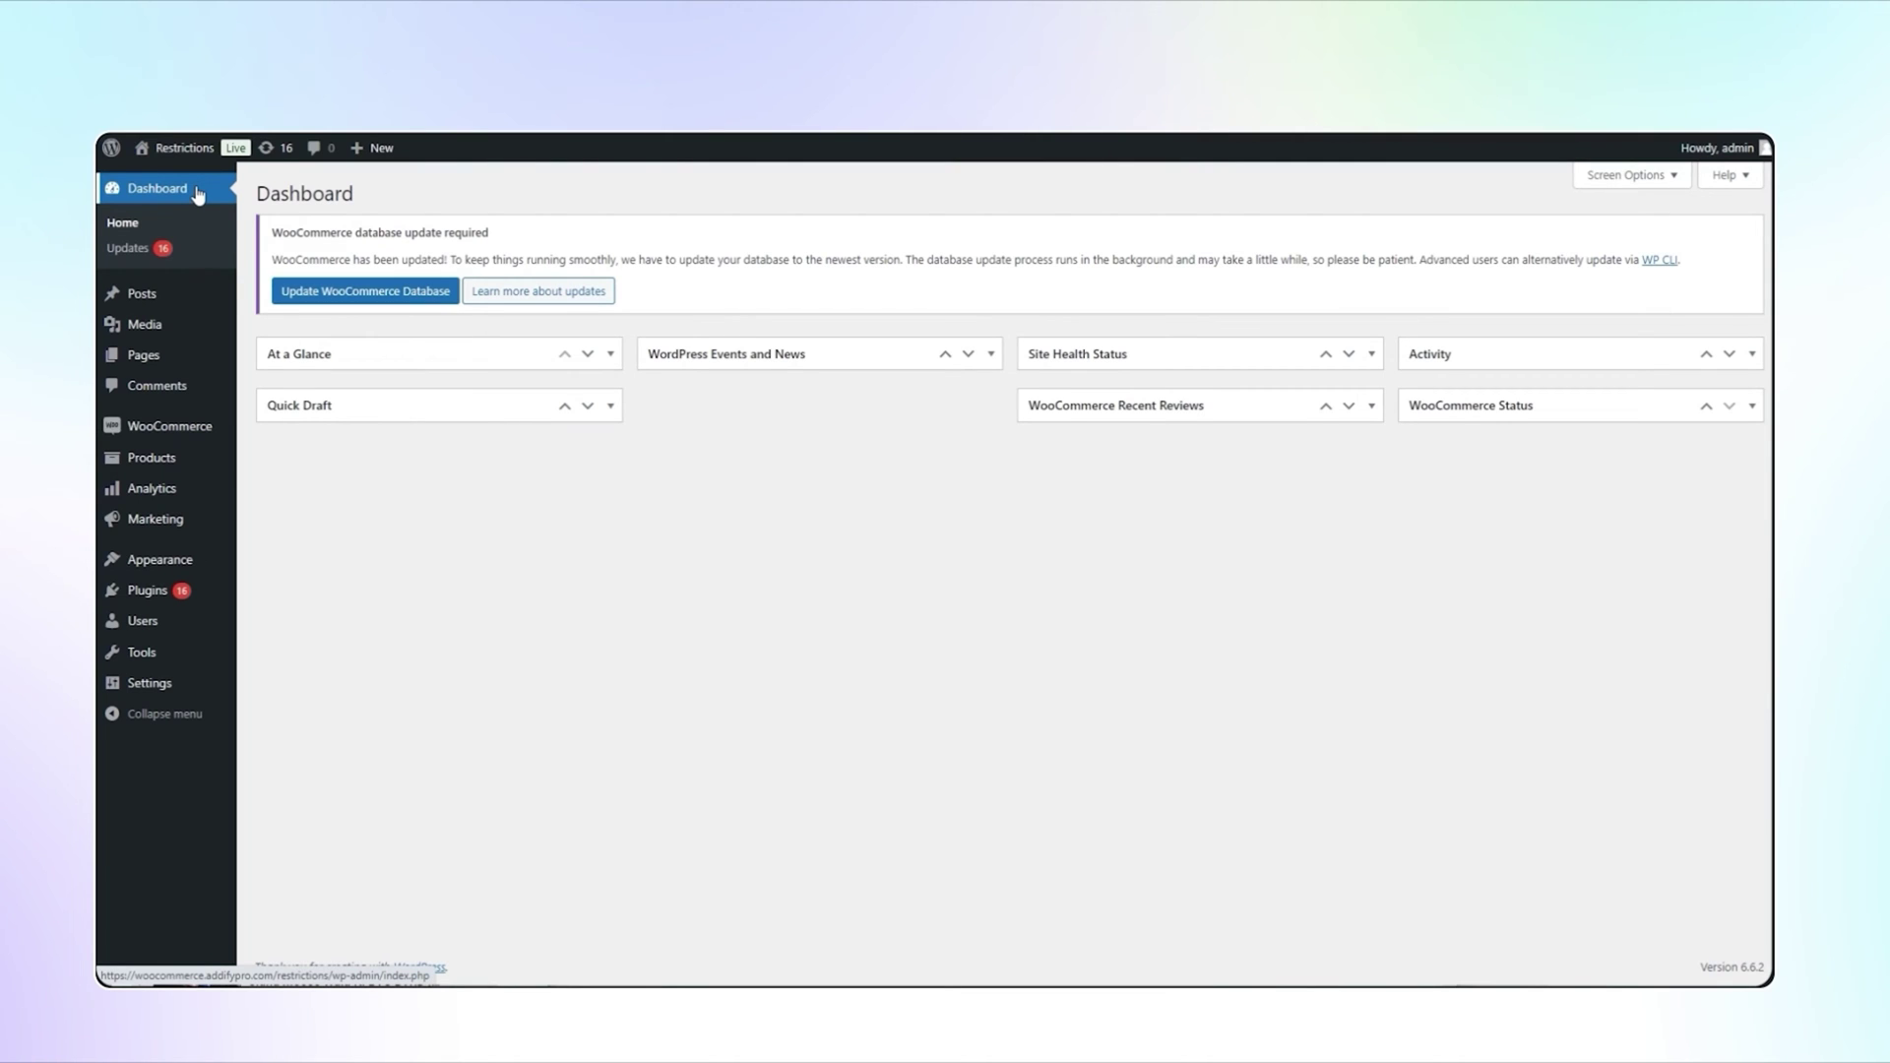
# Create a new file upload rule titled 'Upload File 1' with priority 1.
pyautogui.moveTo(187, 426)
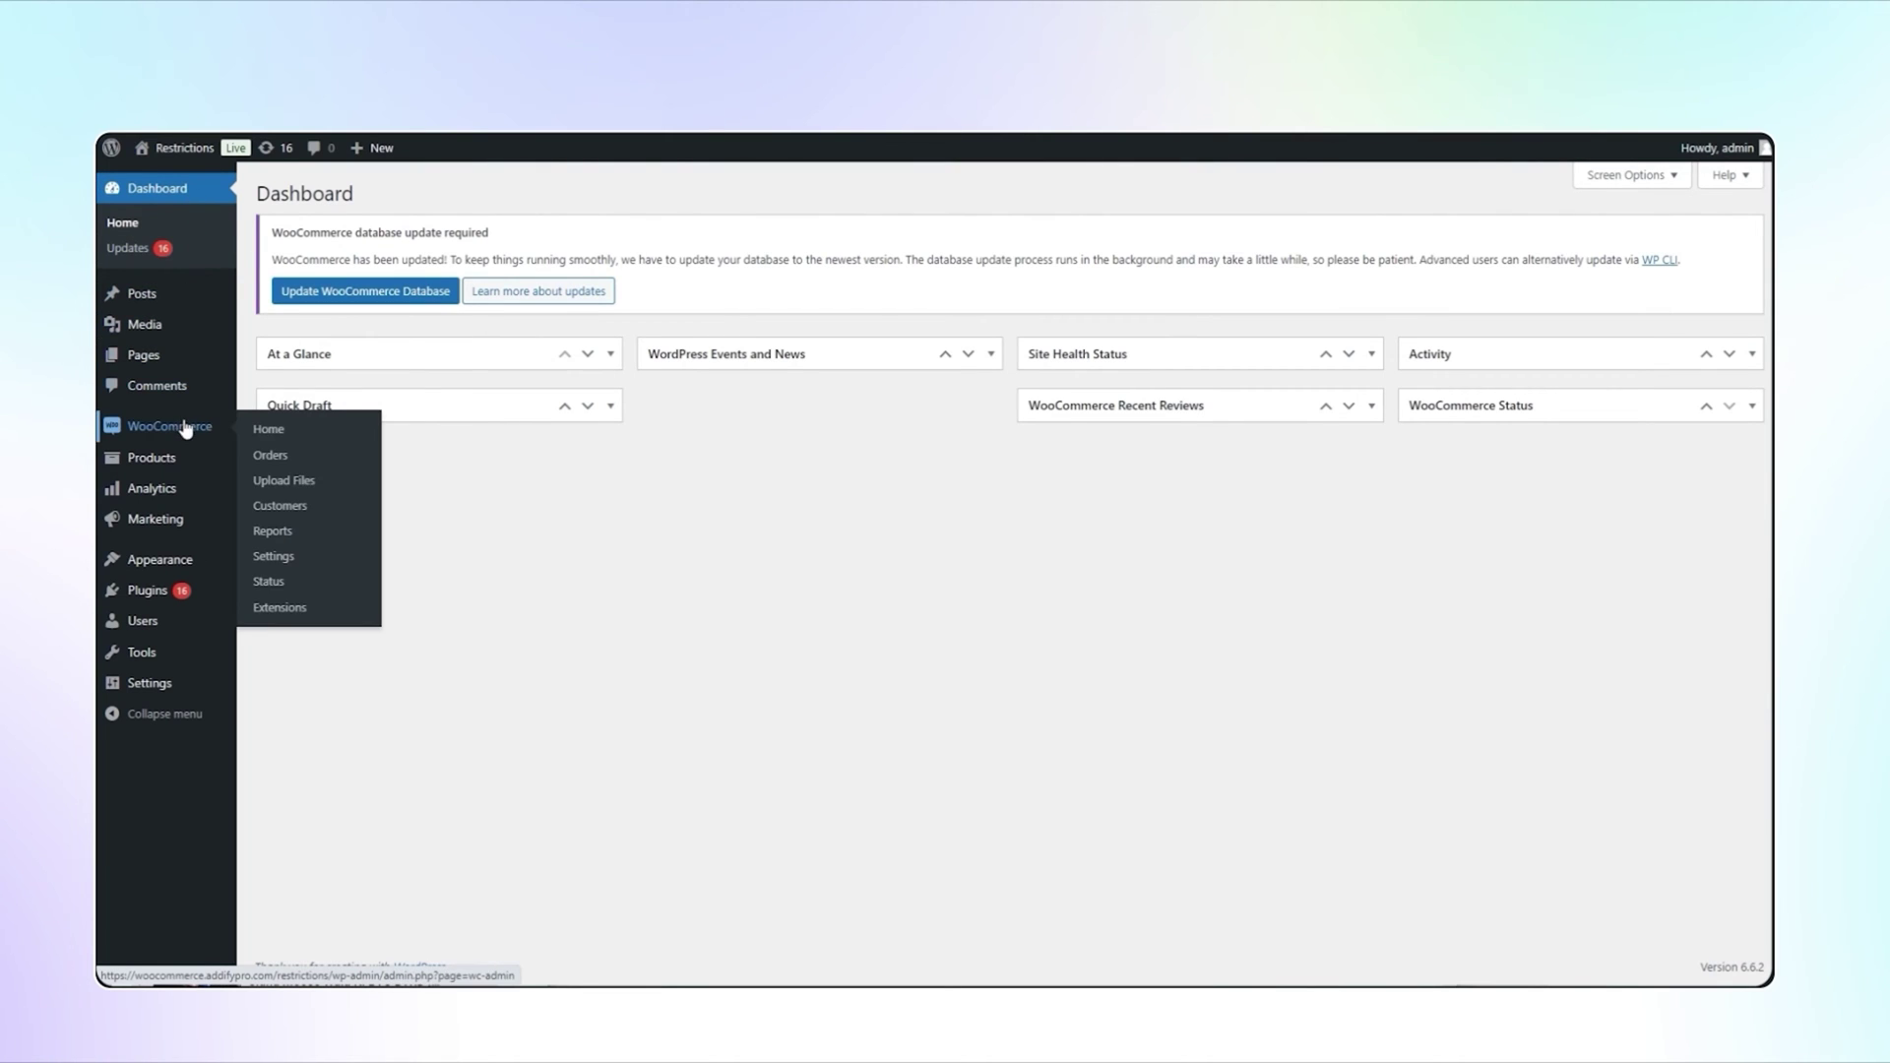
pyautogui.click(265, 487)
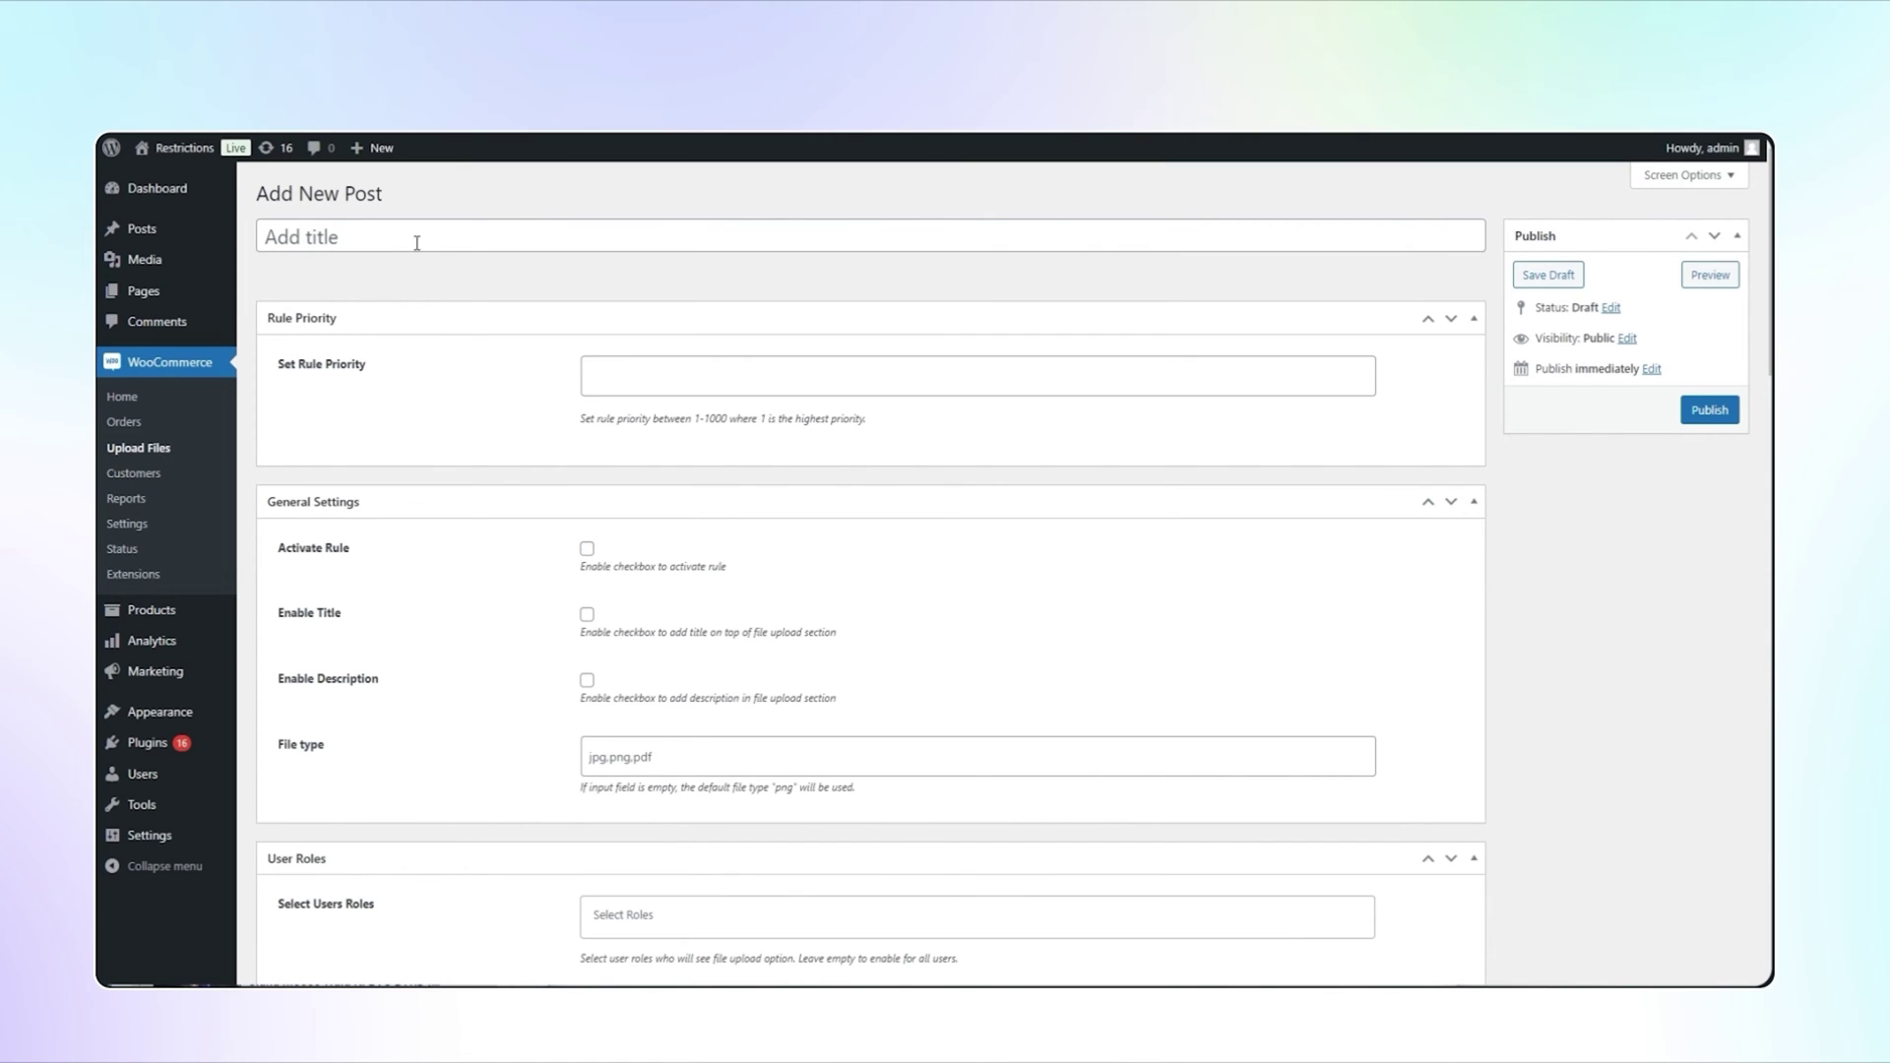
pyautogui.click(444, 237)
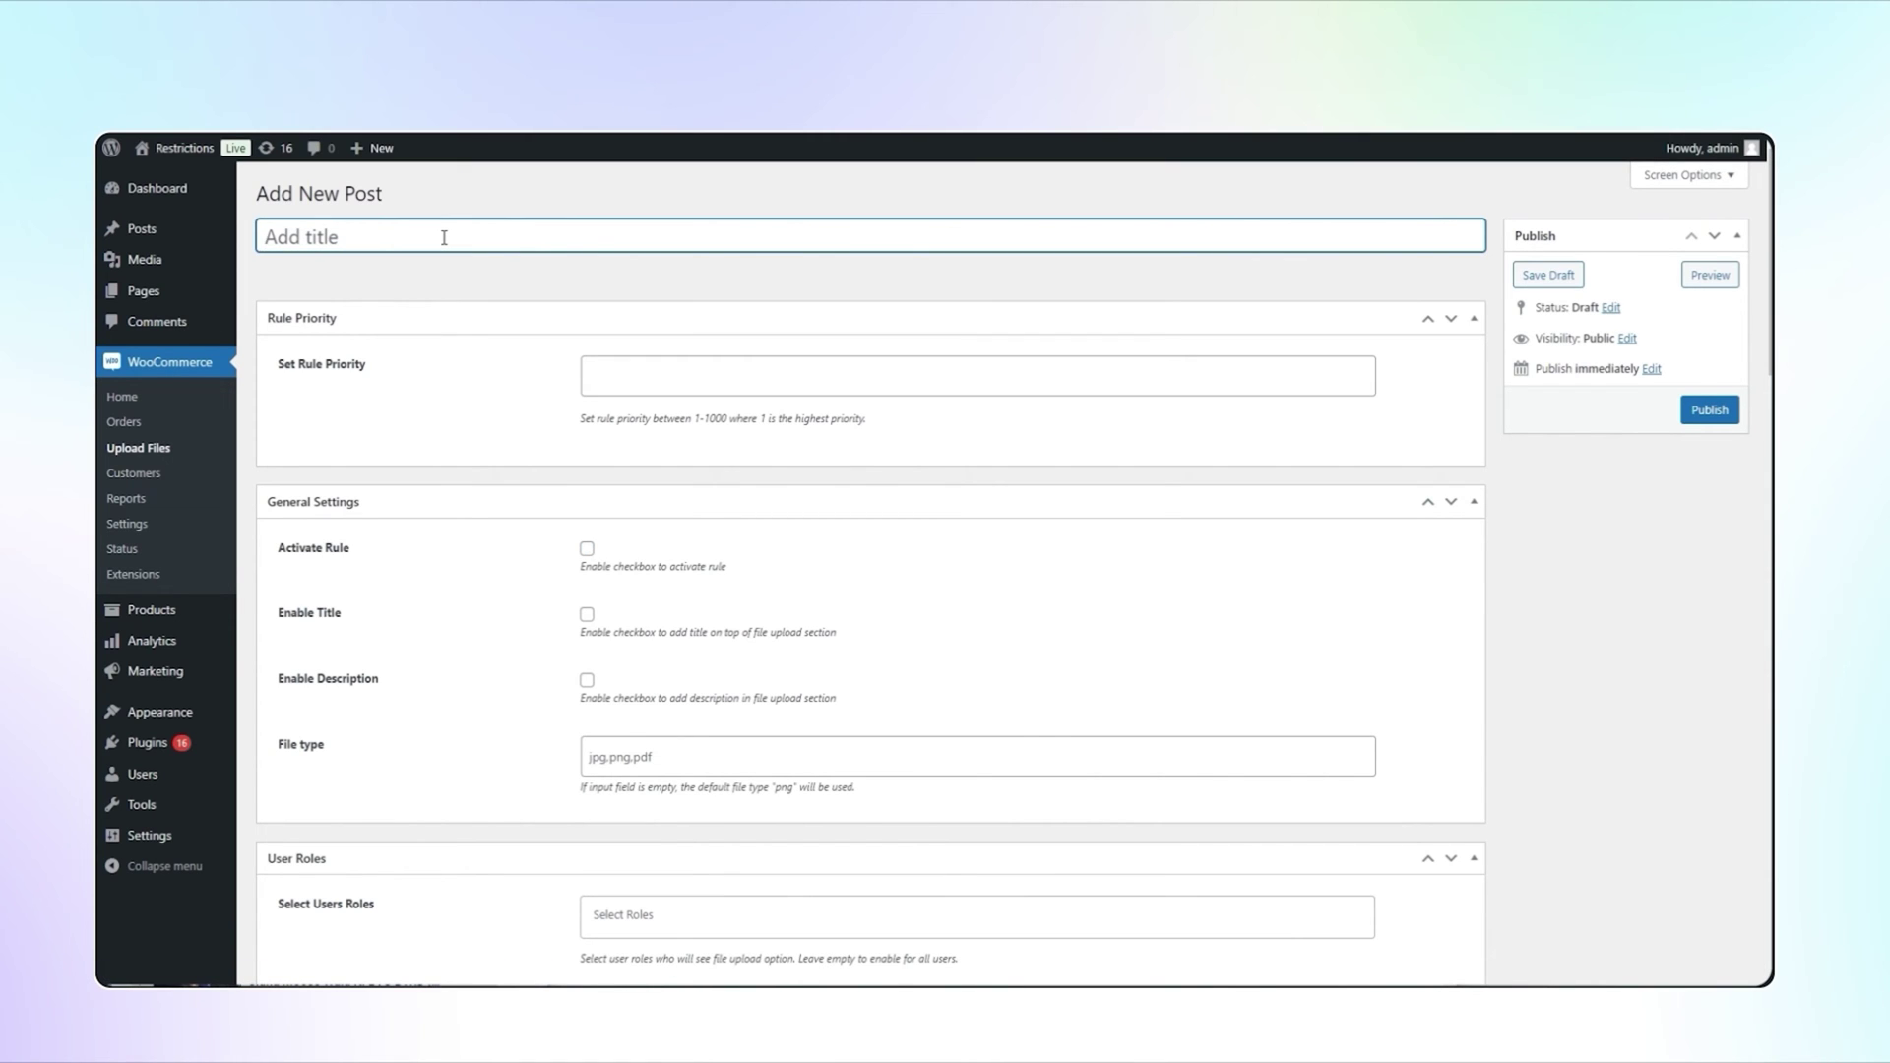
pyautogui.write('Upload File 1')
pyautogui.click(1361, 376)
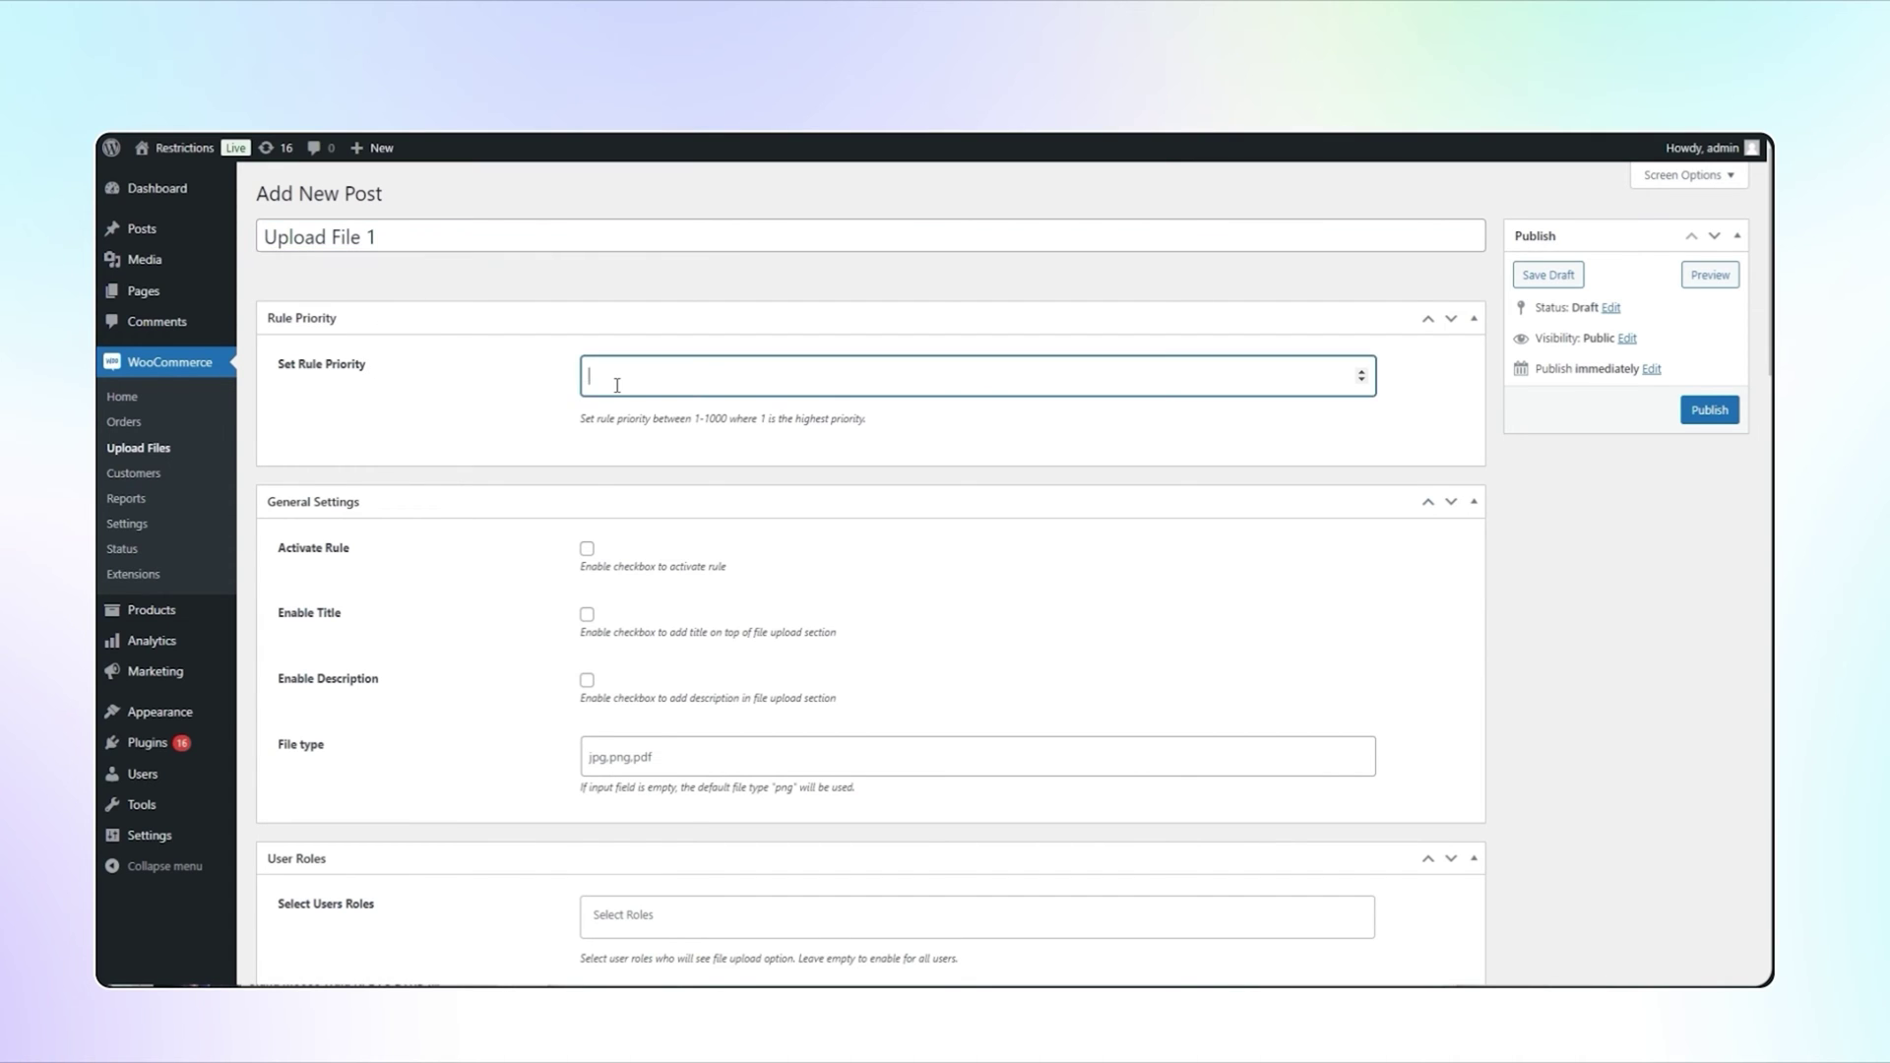
pyautogui.write('1')
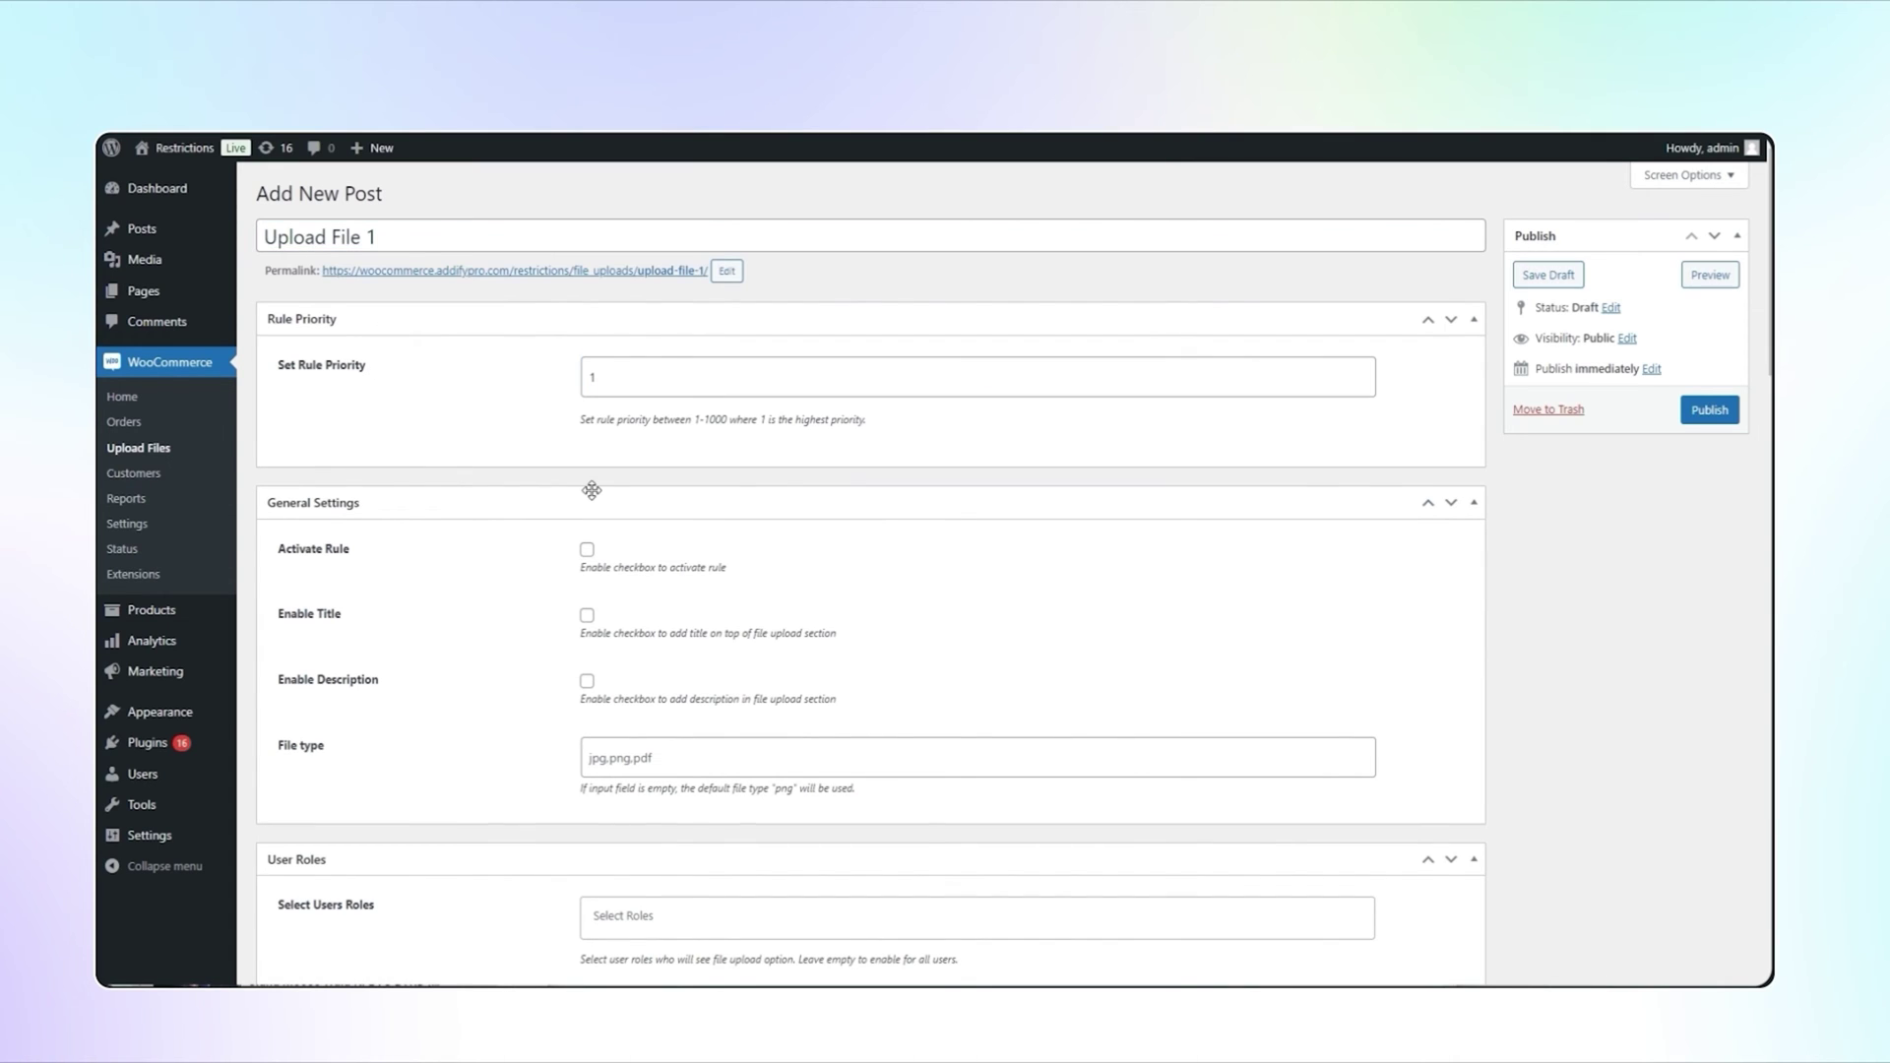
# Activate the rule, add upload title 'upload doc' and a description, and allow png files only.
pyautogui.click(587, 549)
pyautogui.click(587, 615)
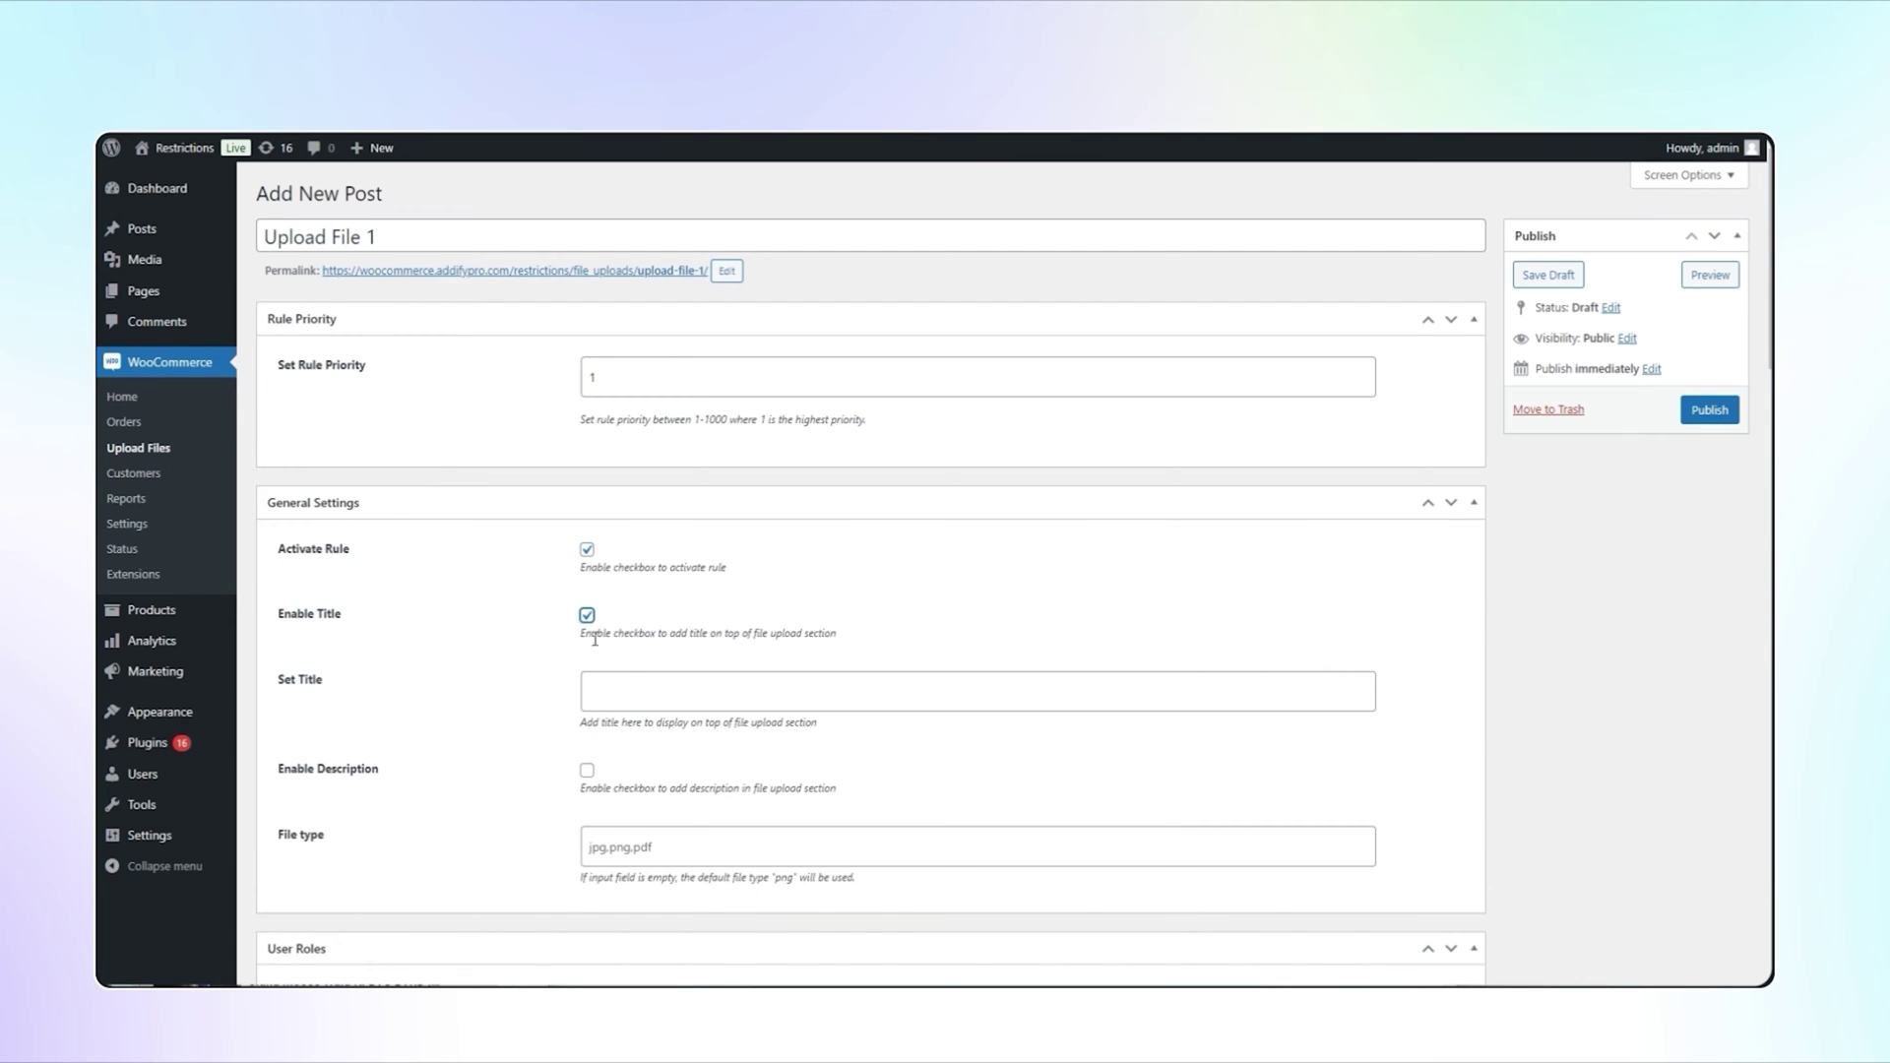
pyautogui.click(604, 699)
pyautogui.write('upload doc')
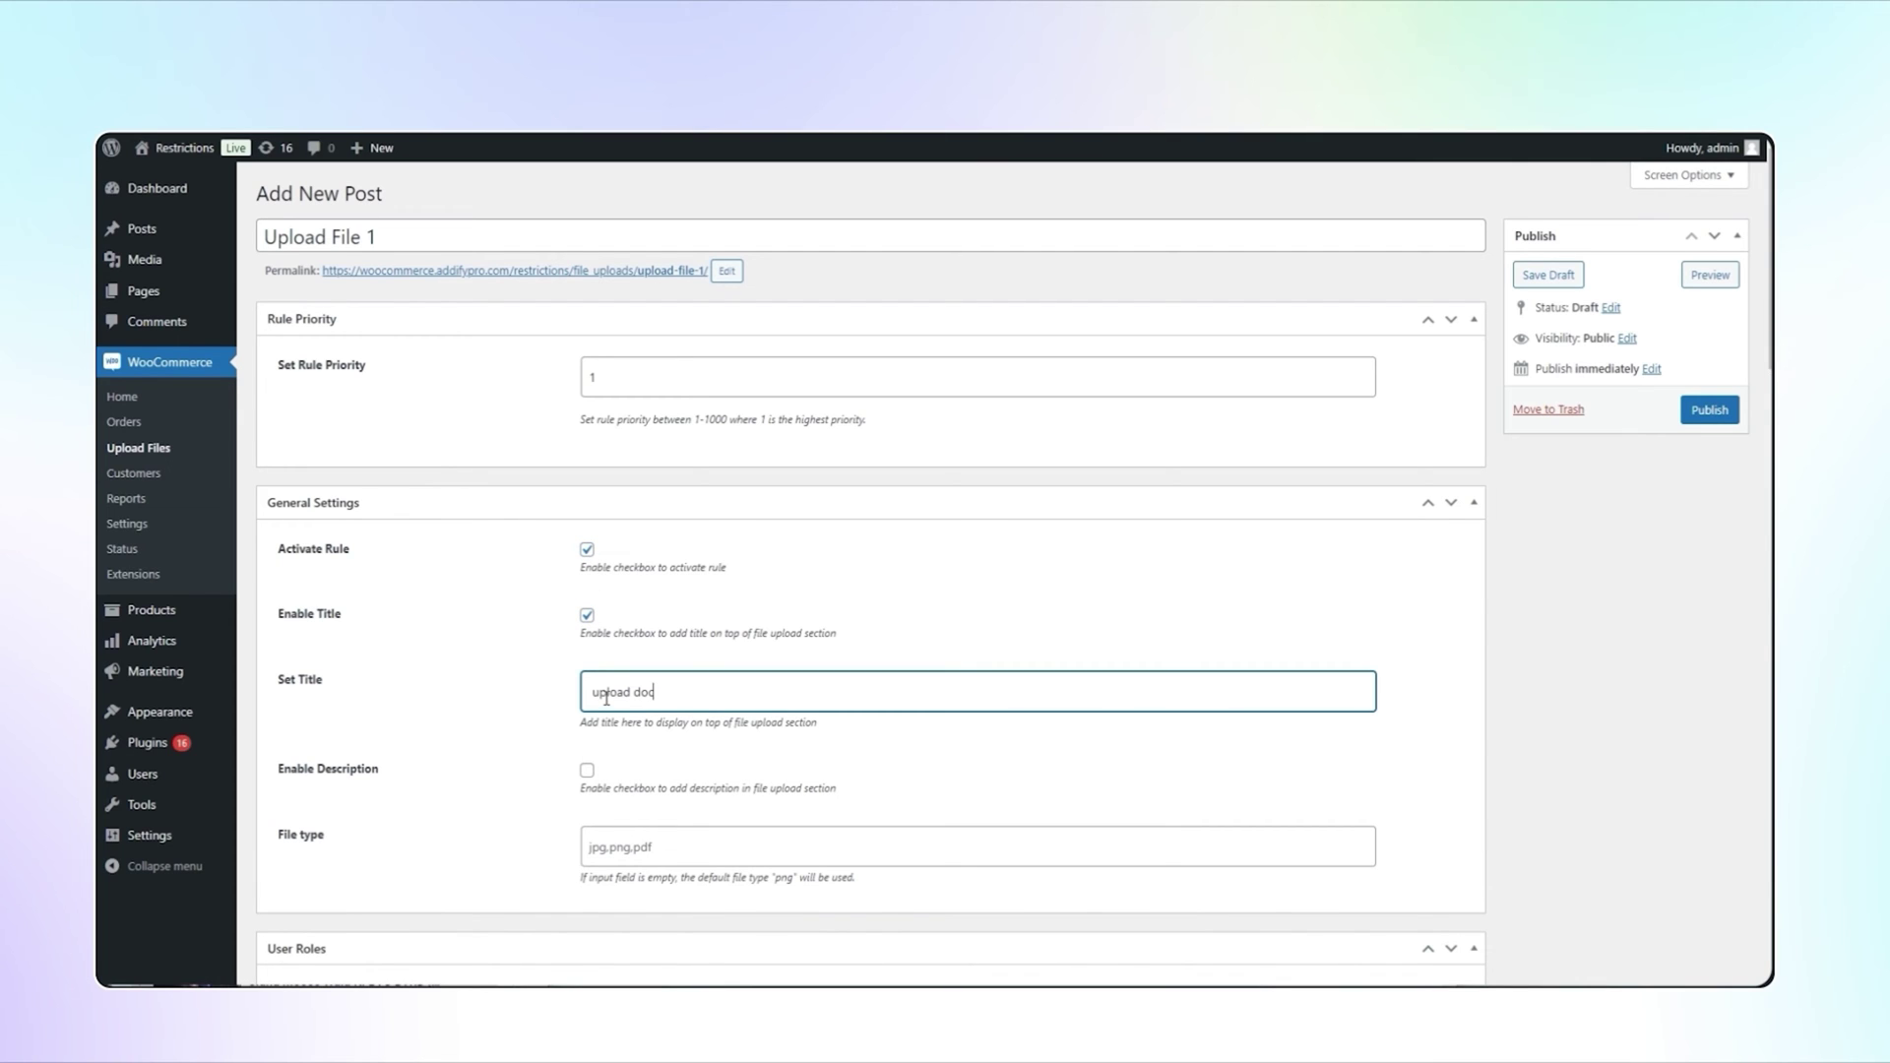
pyautogui.click(586, 769)
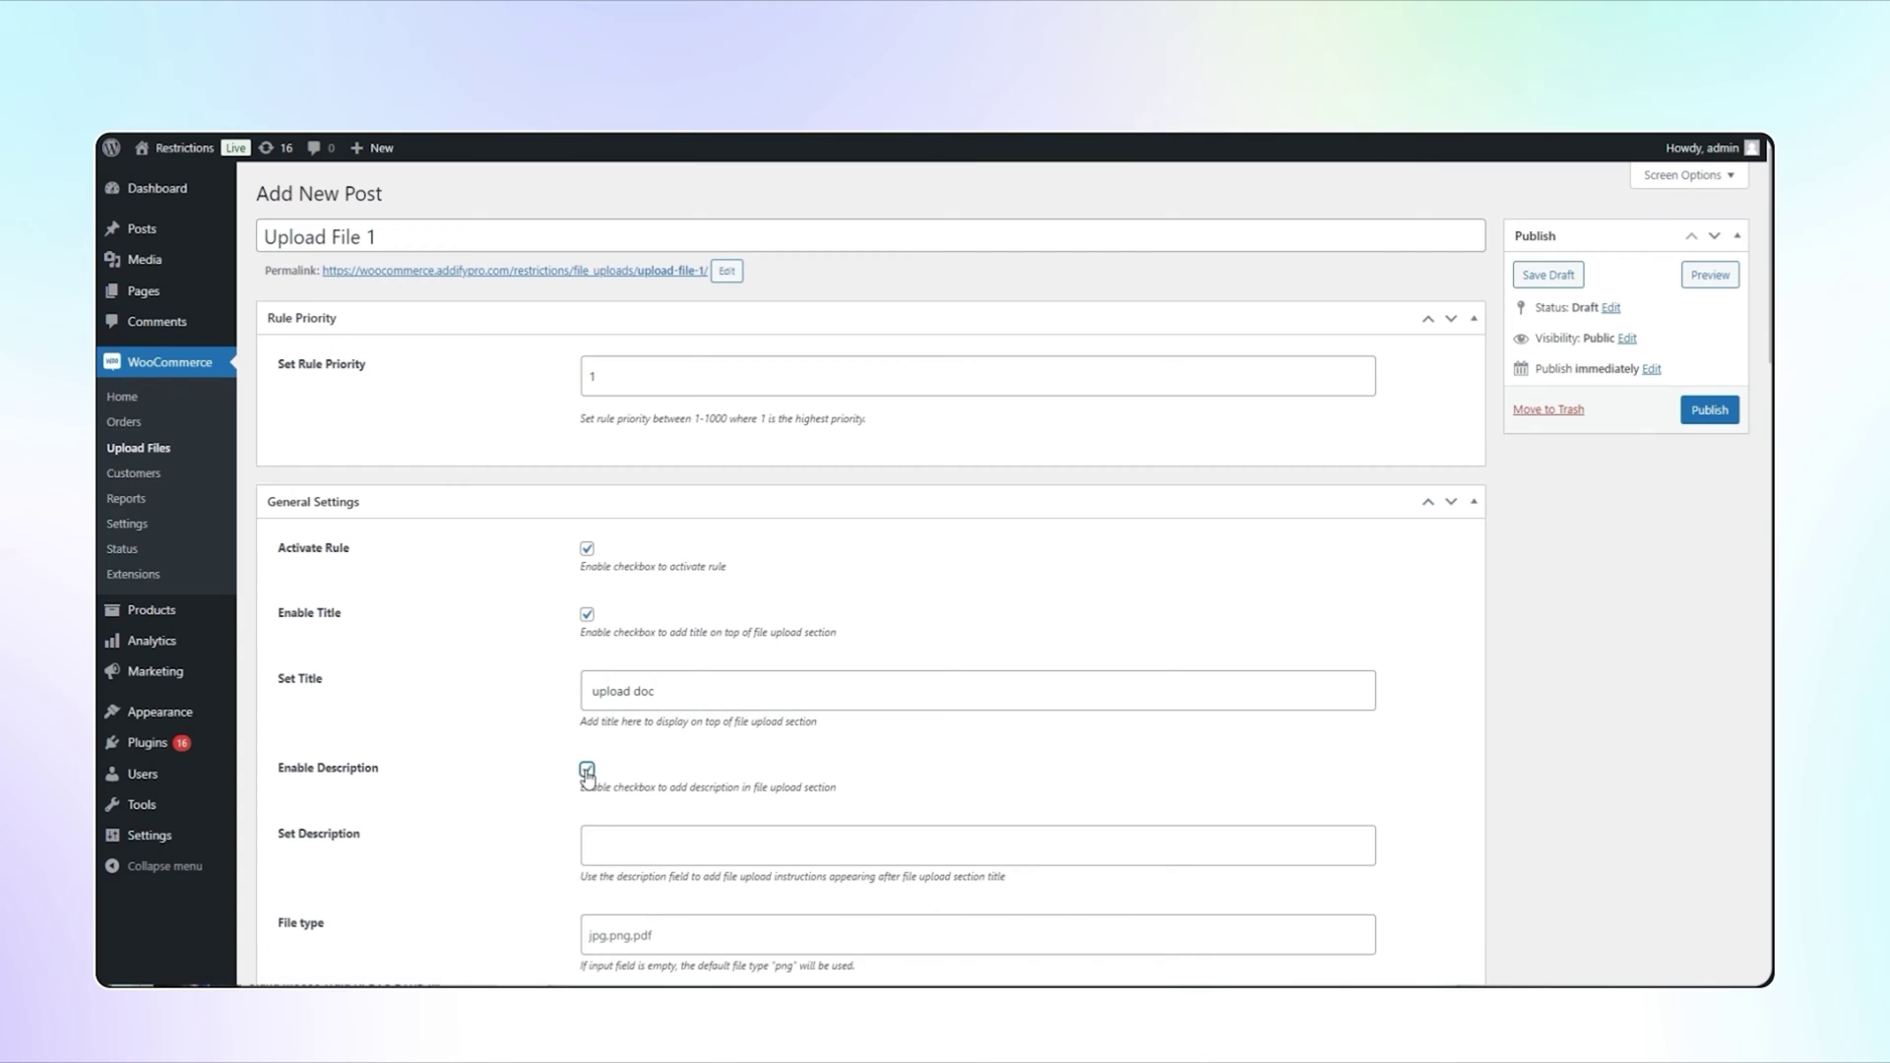
pyautogui.click(608, 839)
pyautogui.write('This extension allows you to increase the average order value and generate additional revenue')
pyautogui.scroll(-2, 661, 856)
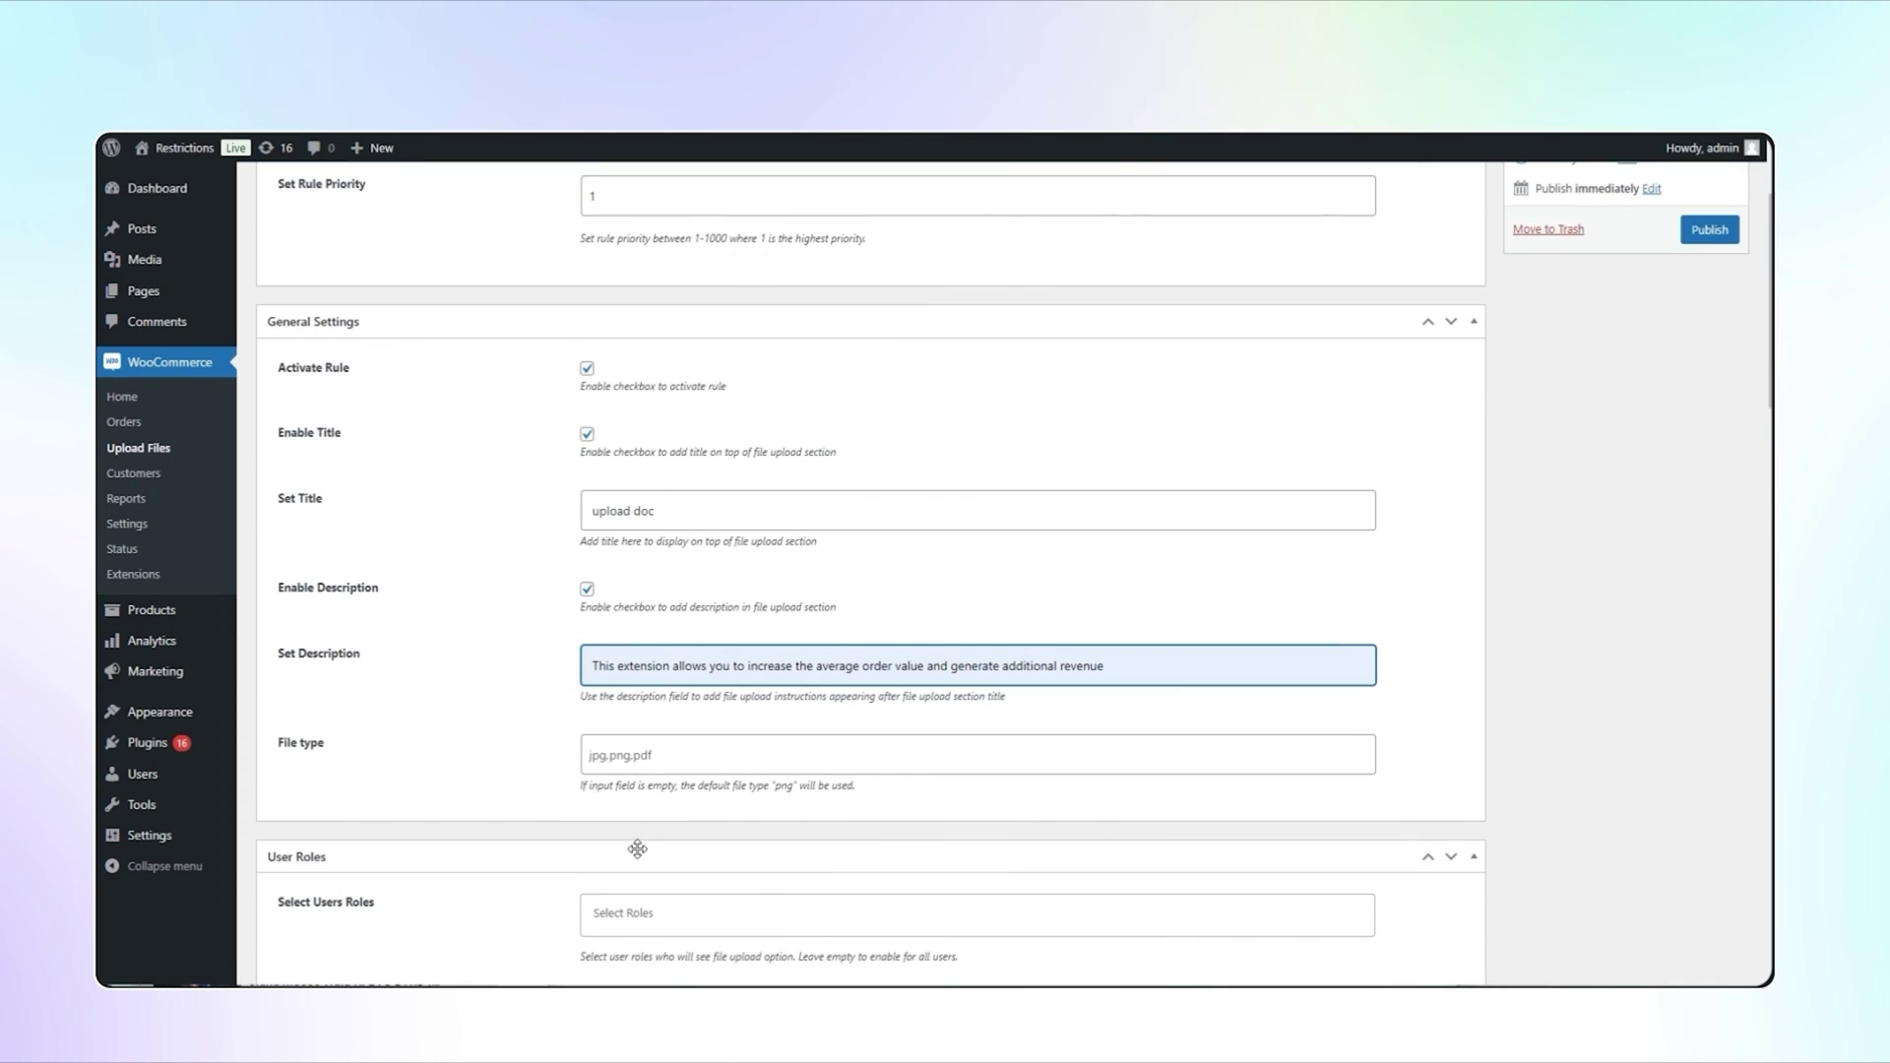
pyautogui.click(642, 759)
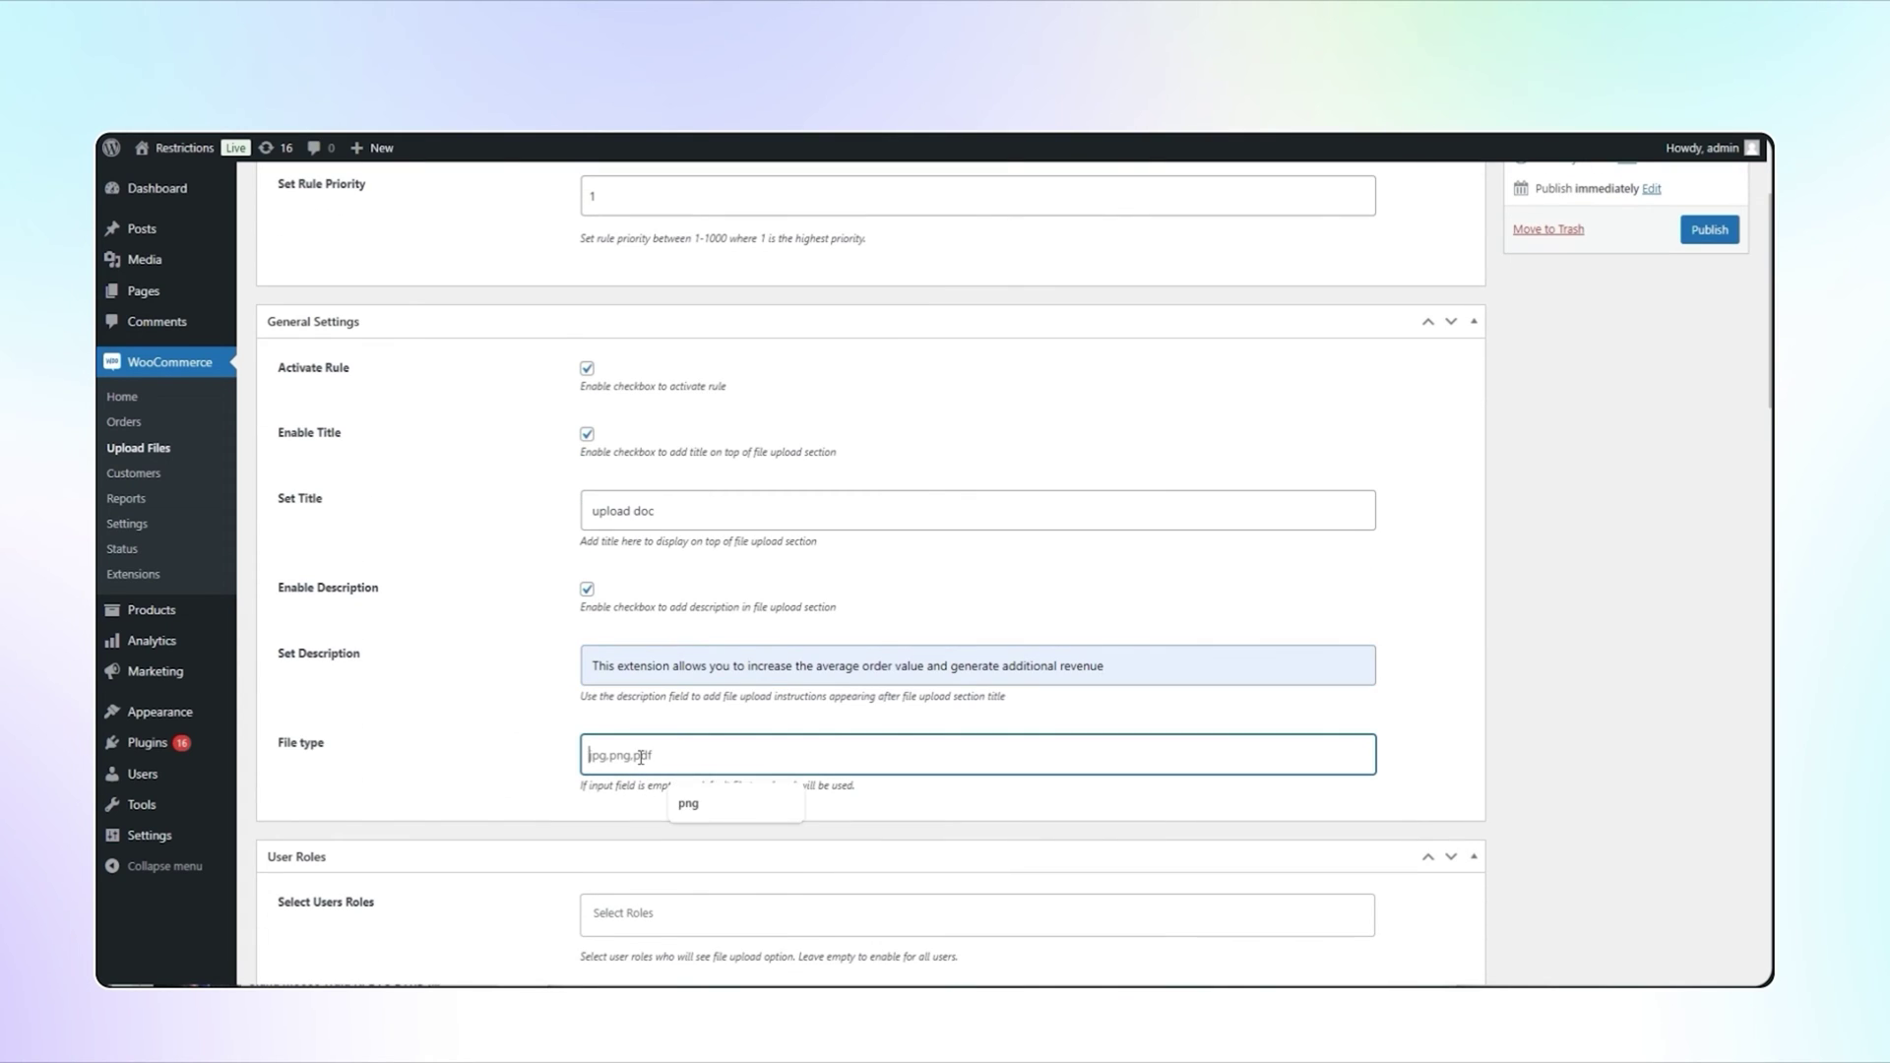
pyautogui.click(693, 805)
# Apply the rule to all products and enable file uploads on the product page.
pyautogui.scroll(-1, 658, 758)
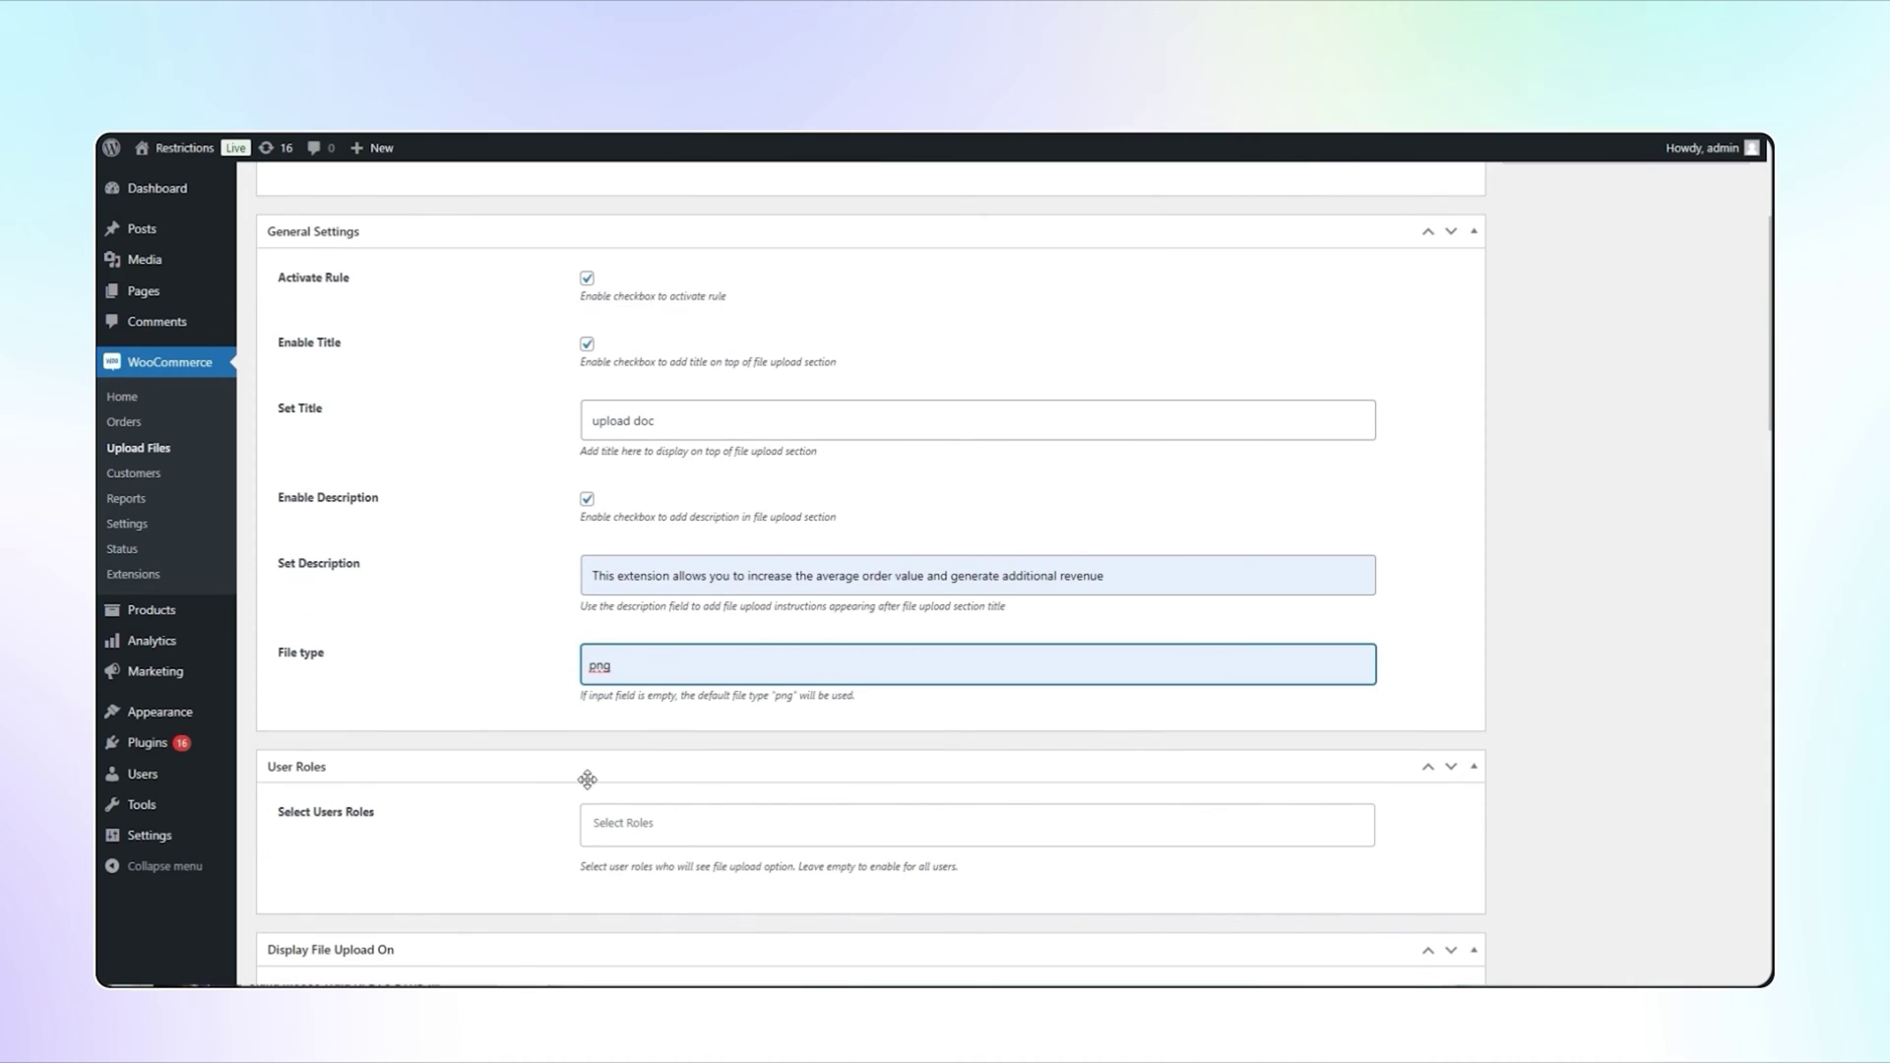
pyautogui.click(637, 823)
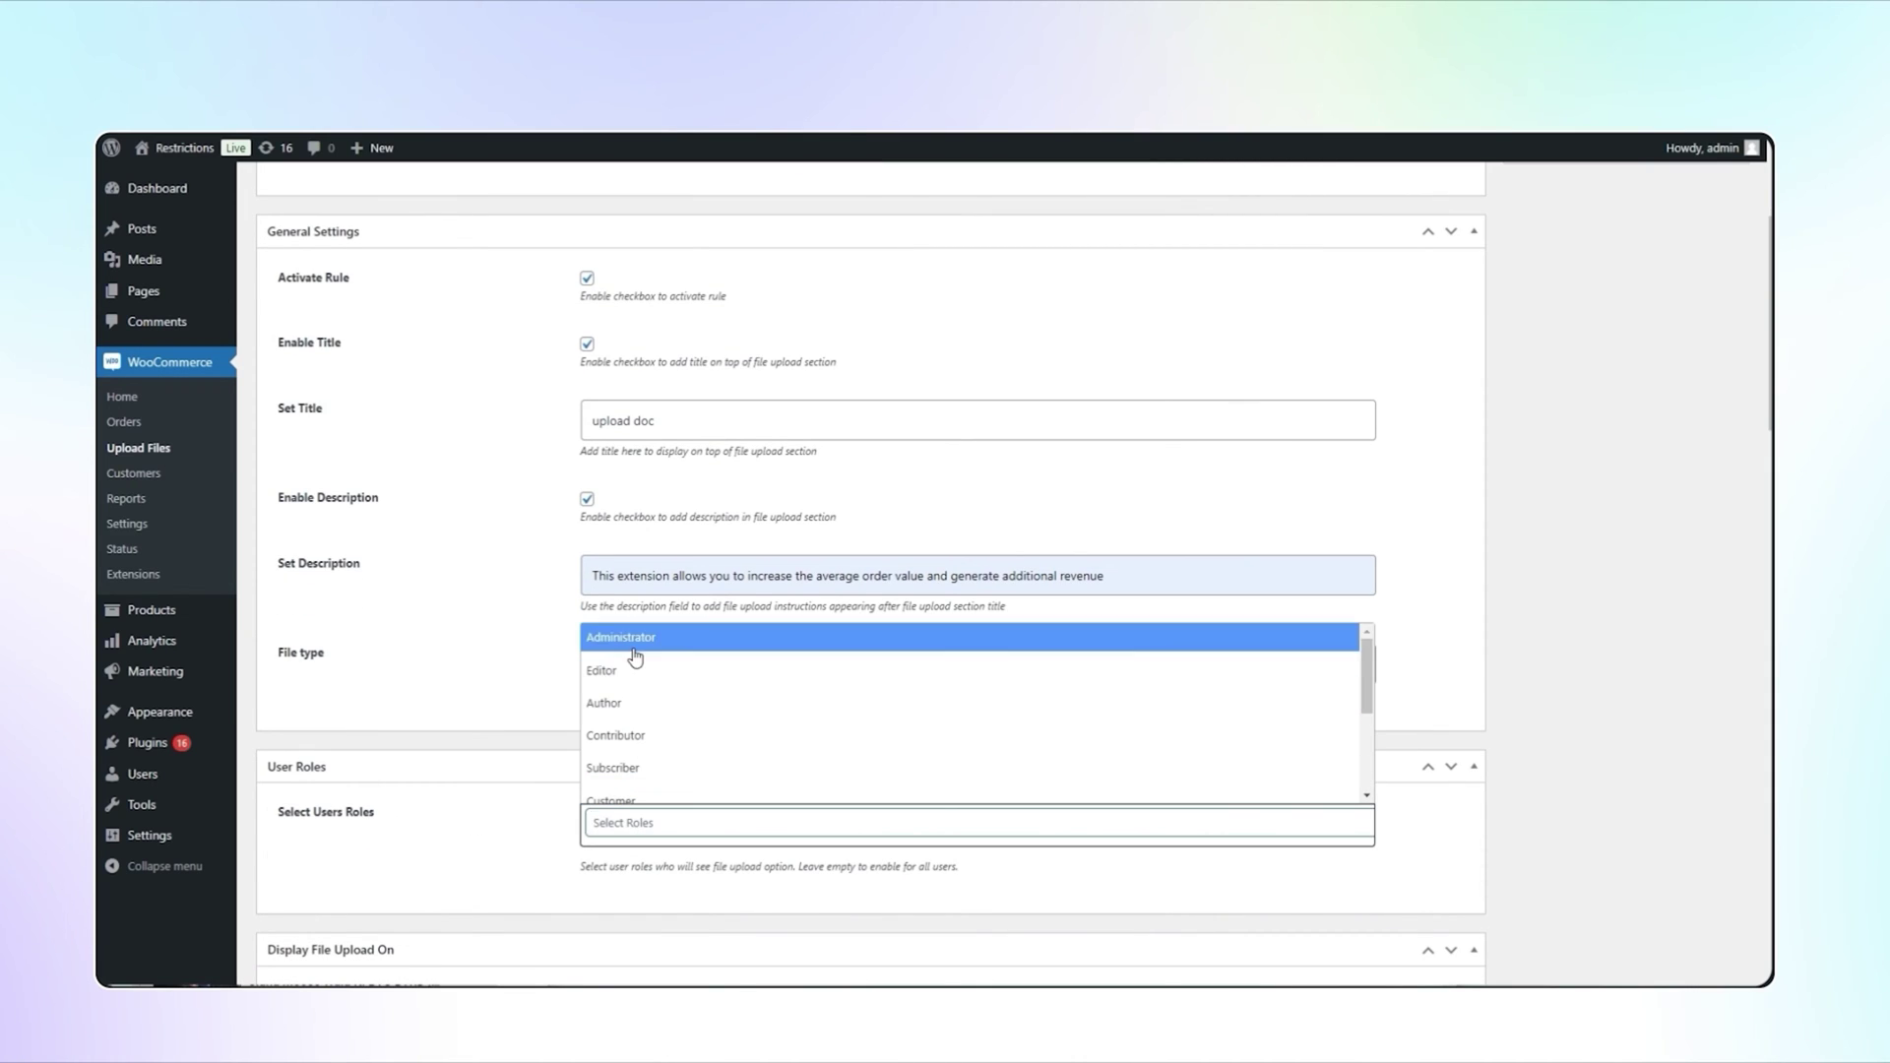
pyautogui.click(506, 834)
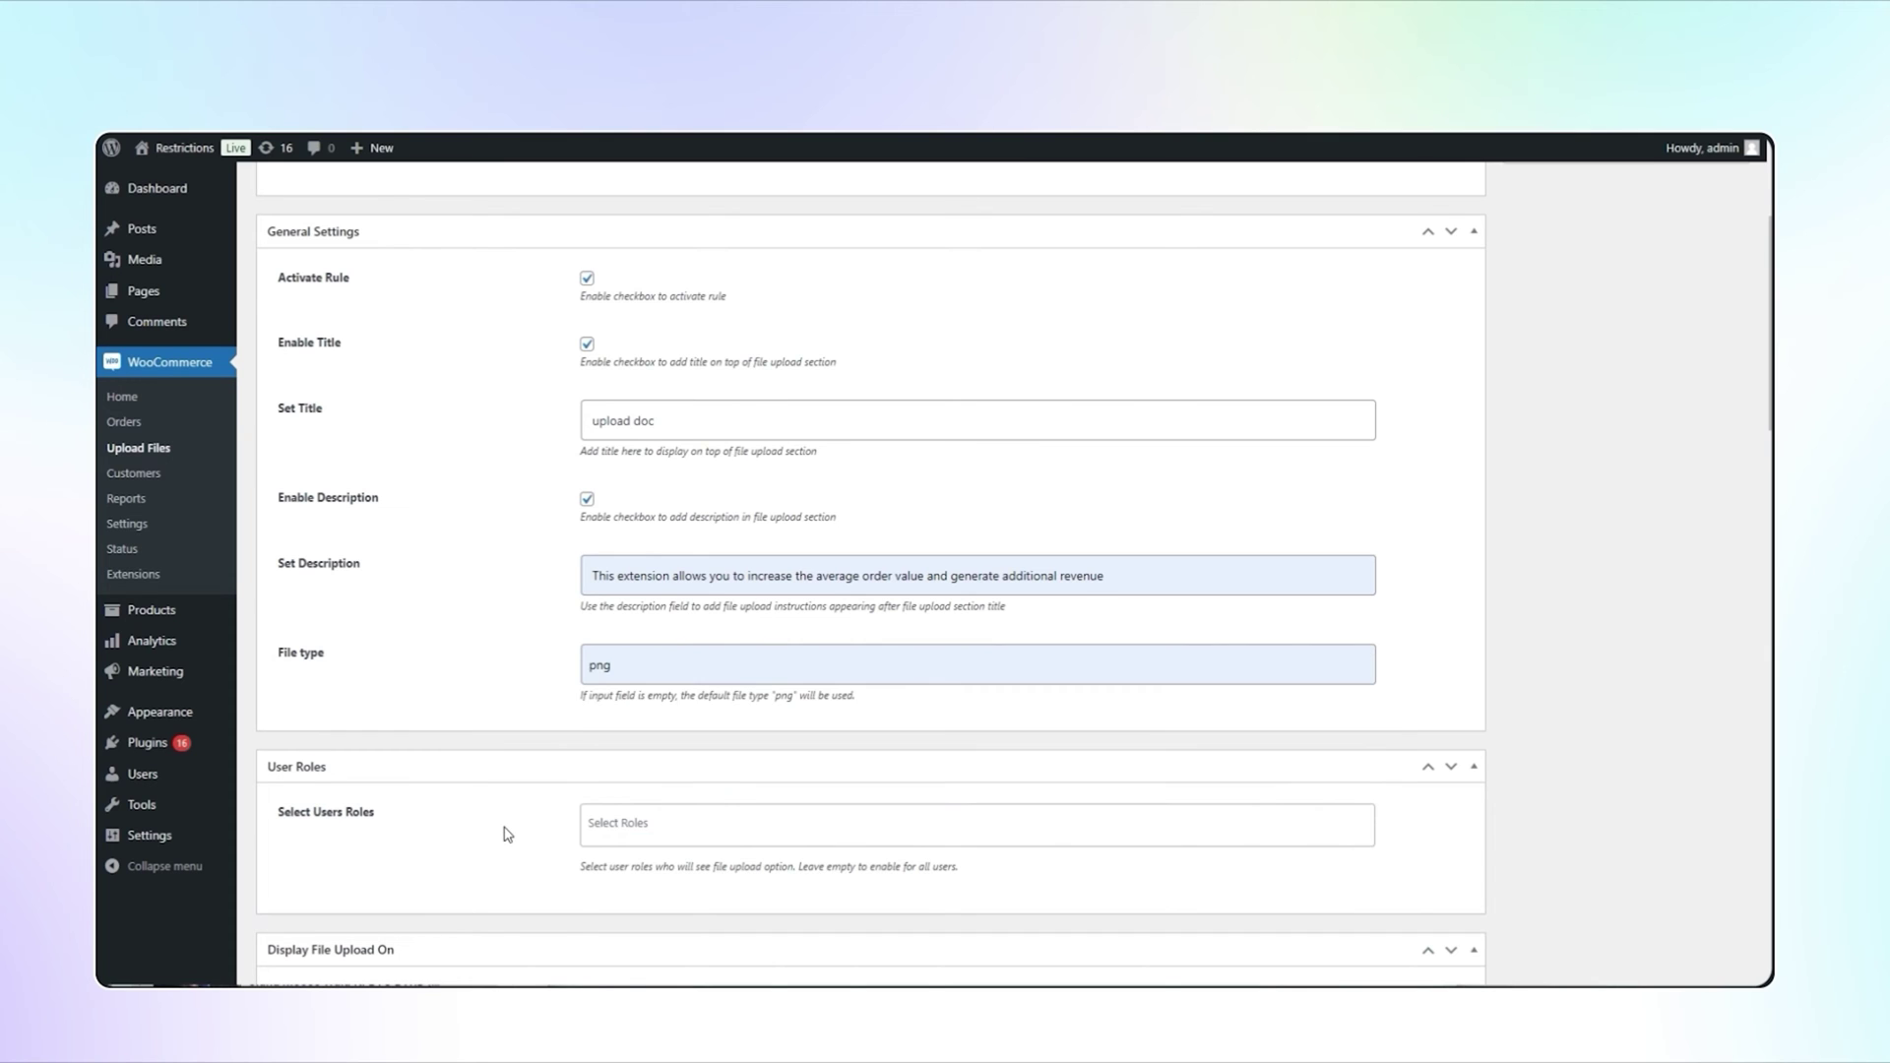
pyautogui.scroll(1, 532, 887)
pyautogui.scroll(-5, 548, 856)
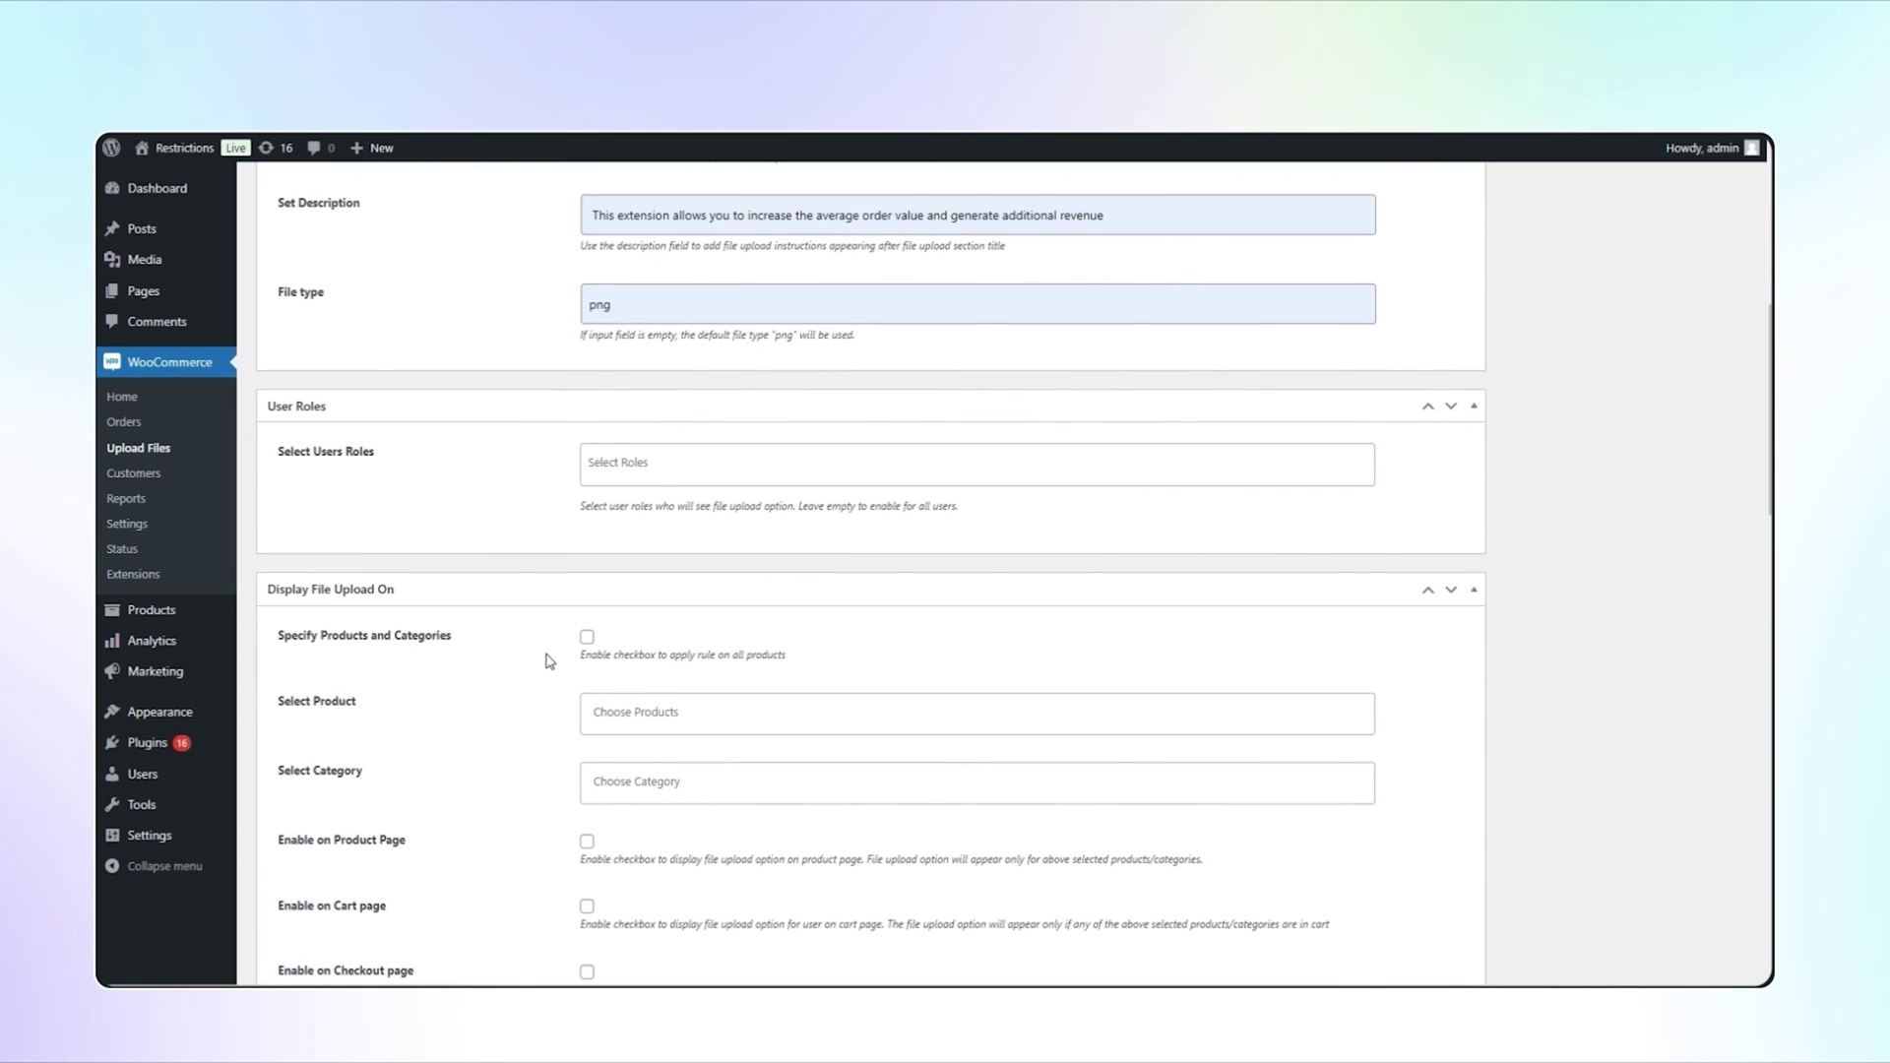
pyautogui.scroll(-1, 549, 661)
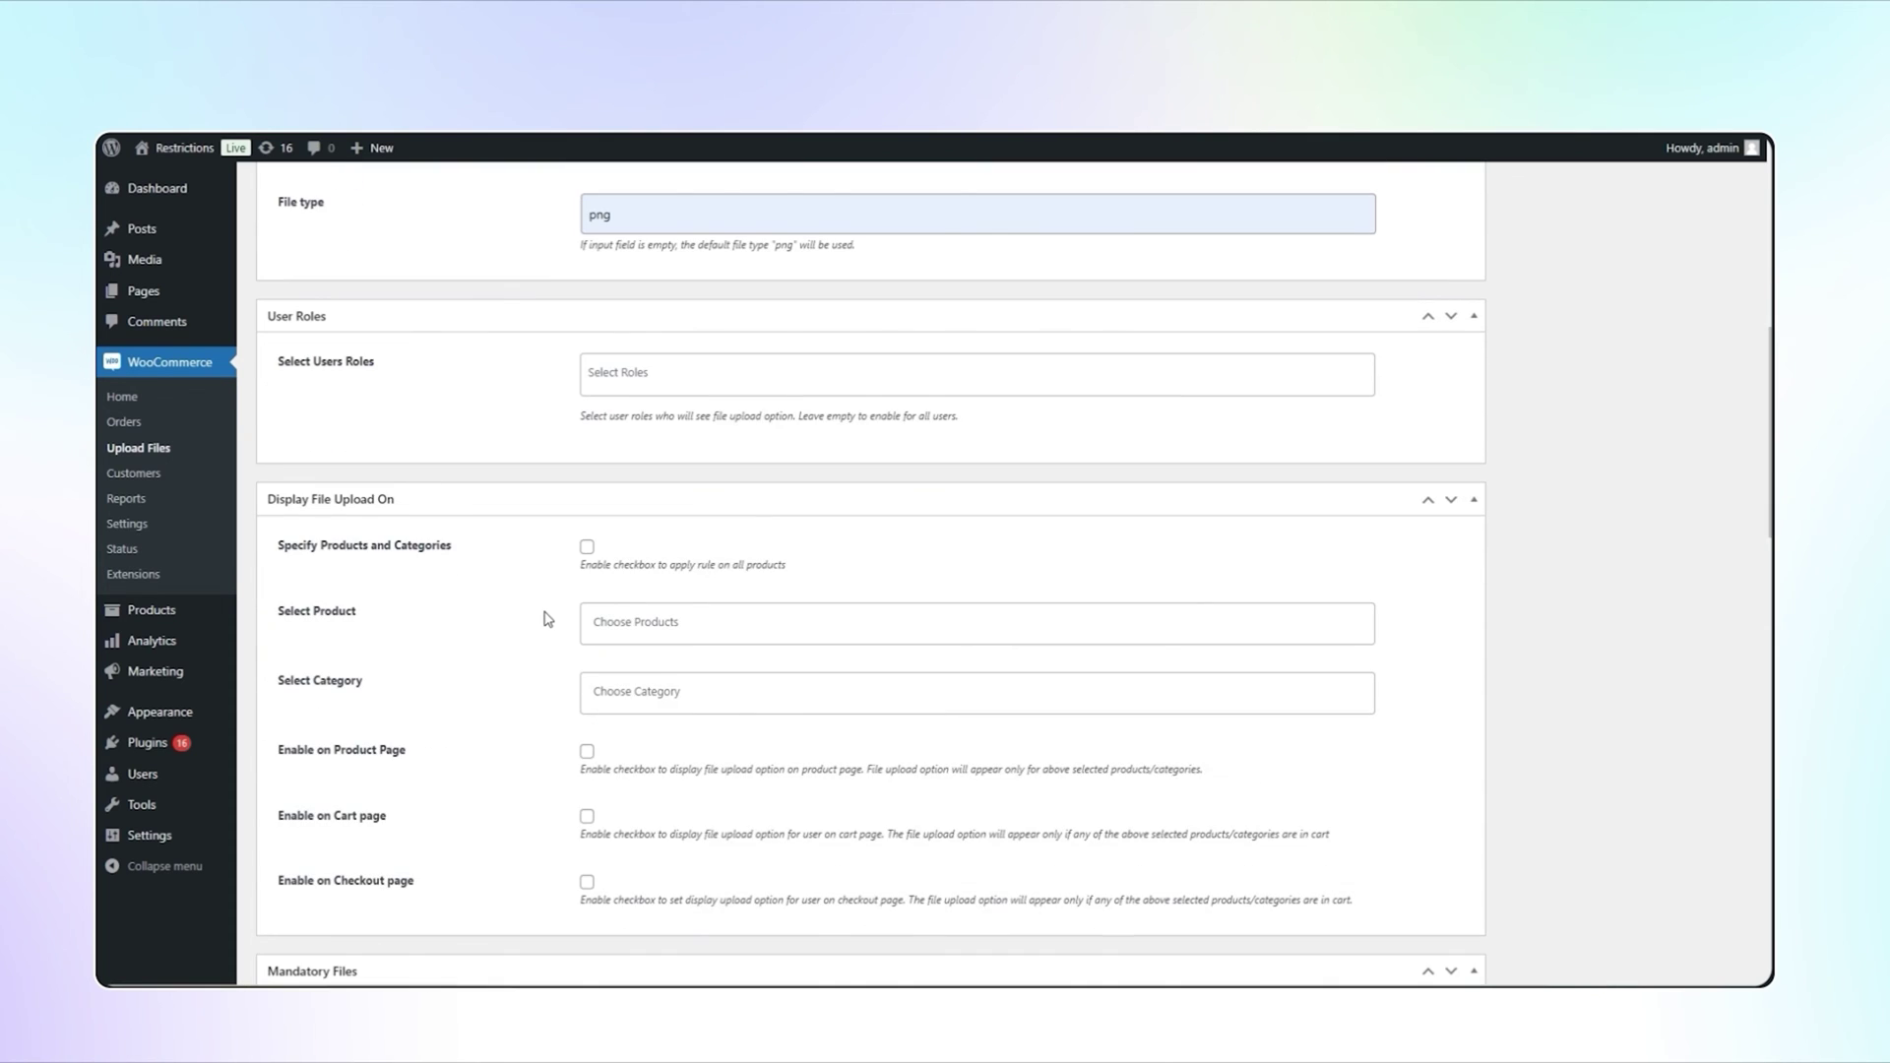
pyautogui.click(587, 548)
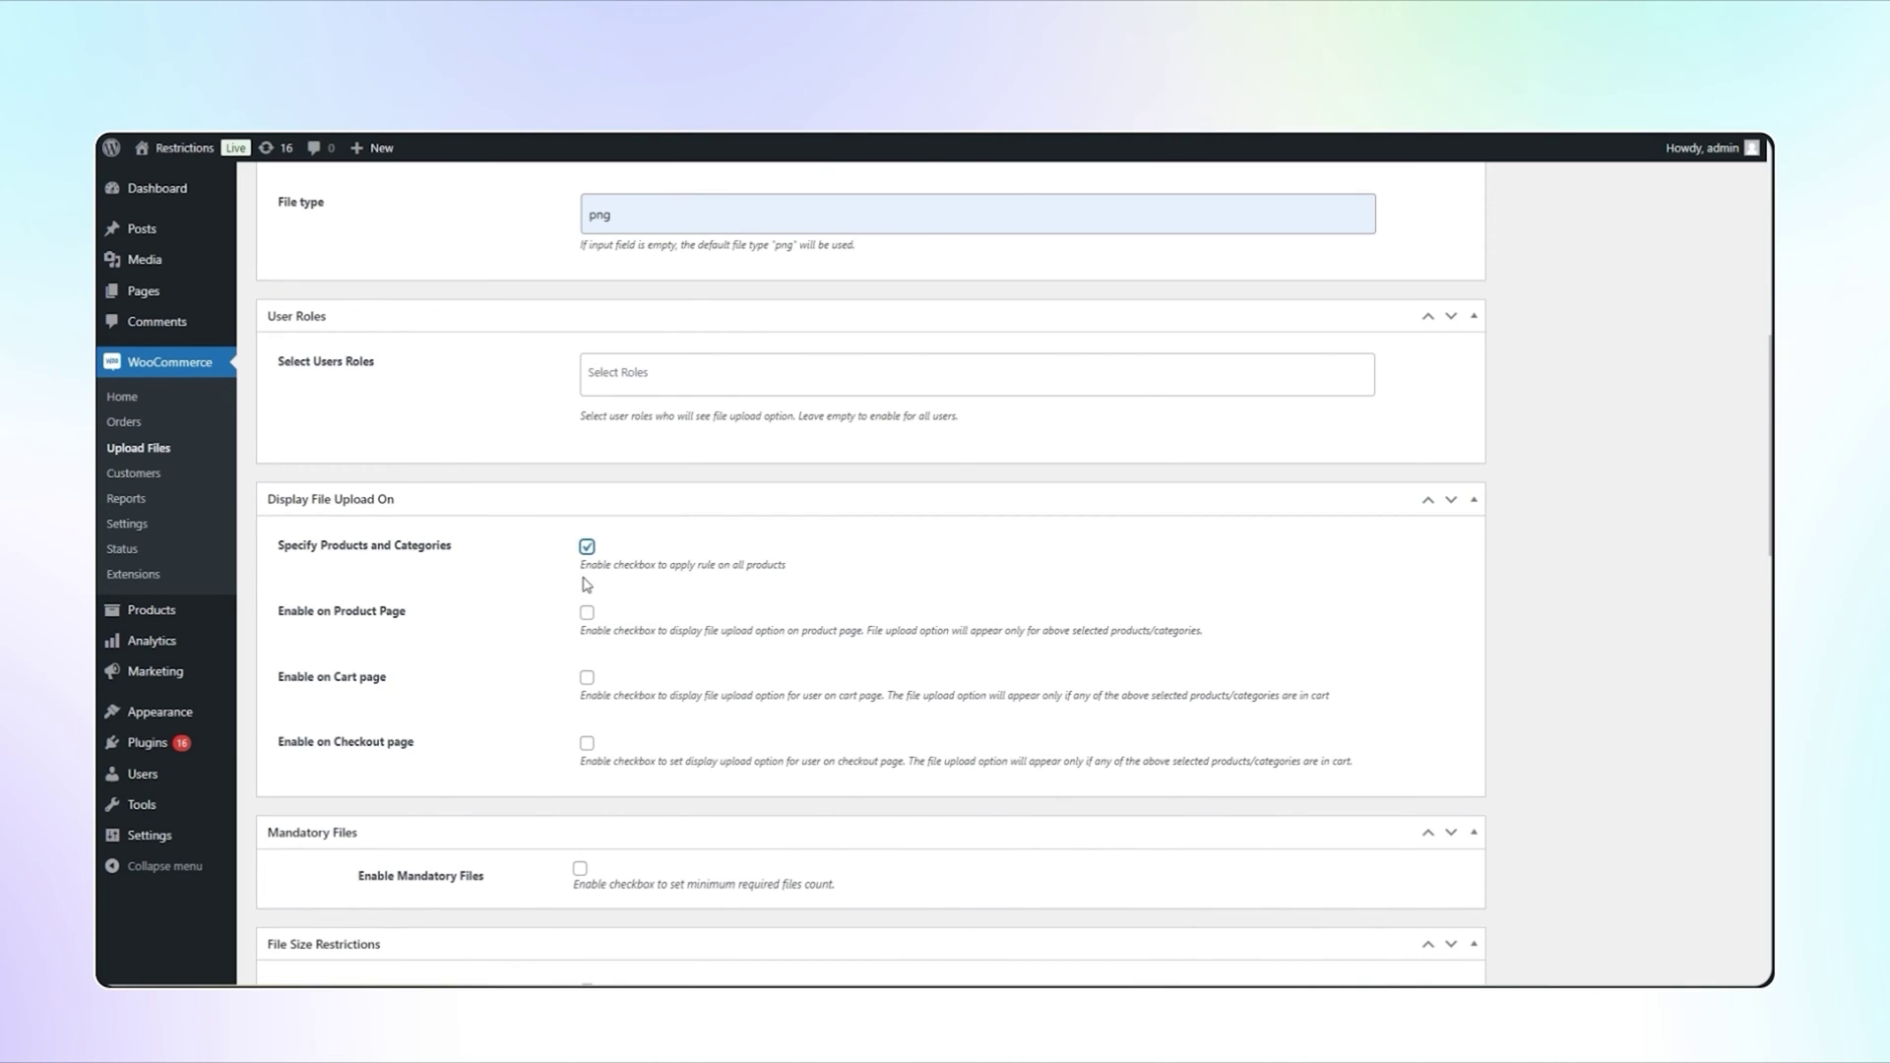
pyautogui.click(587, 614)
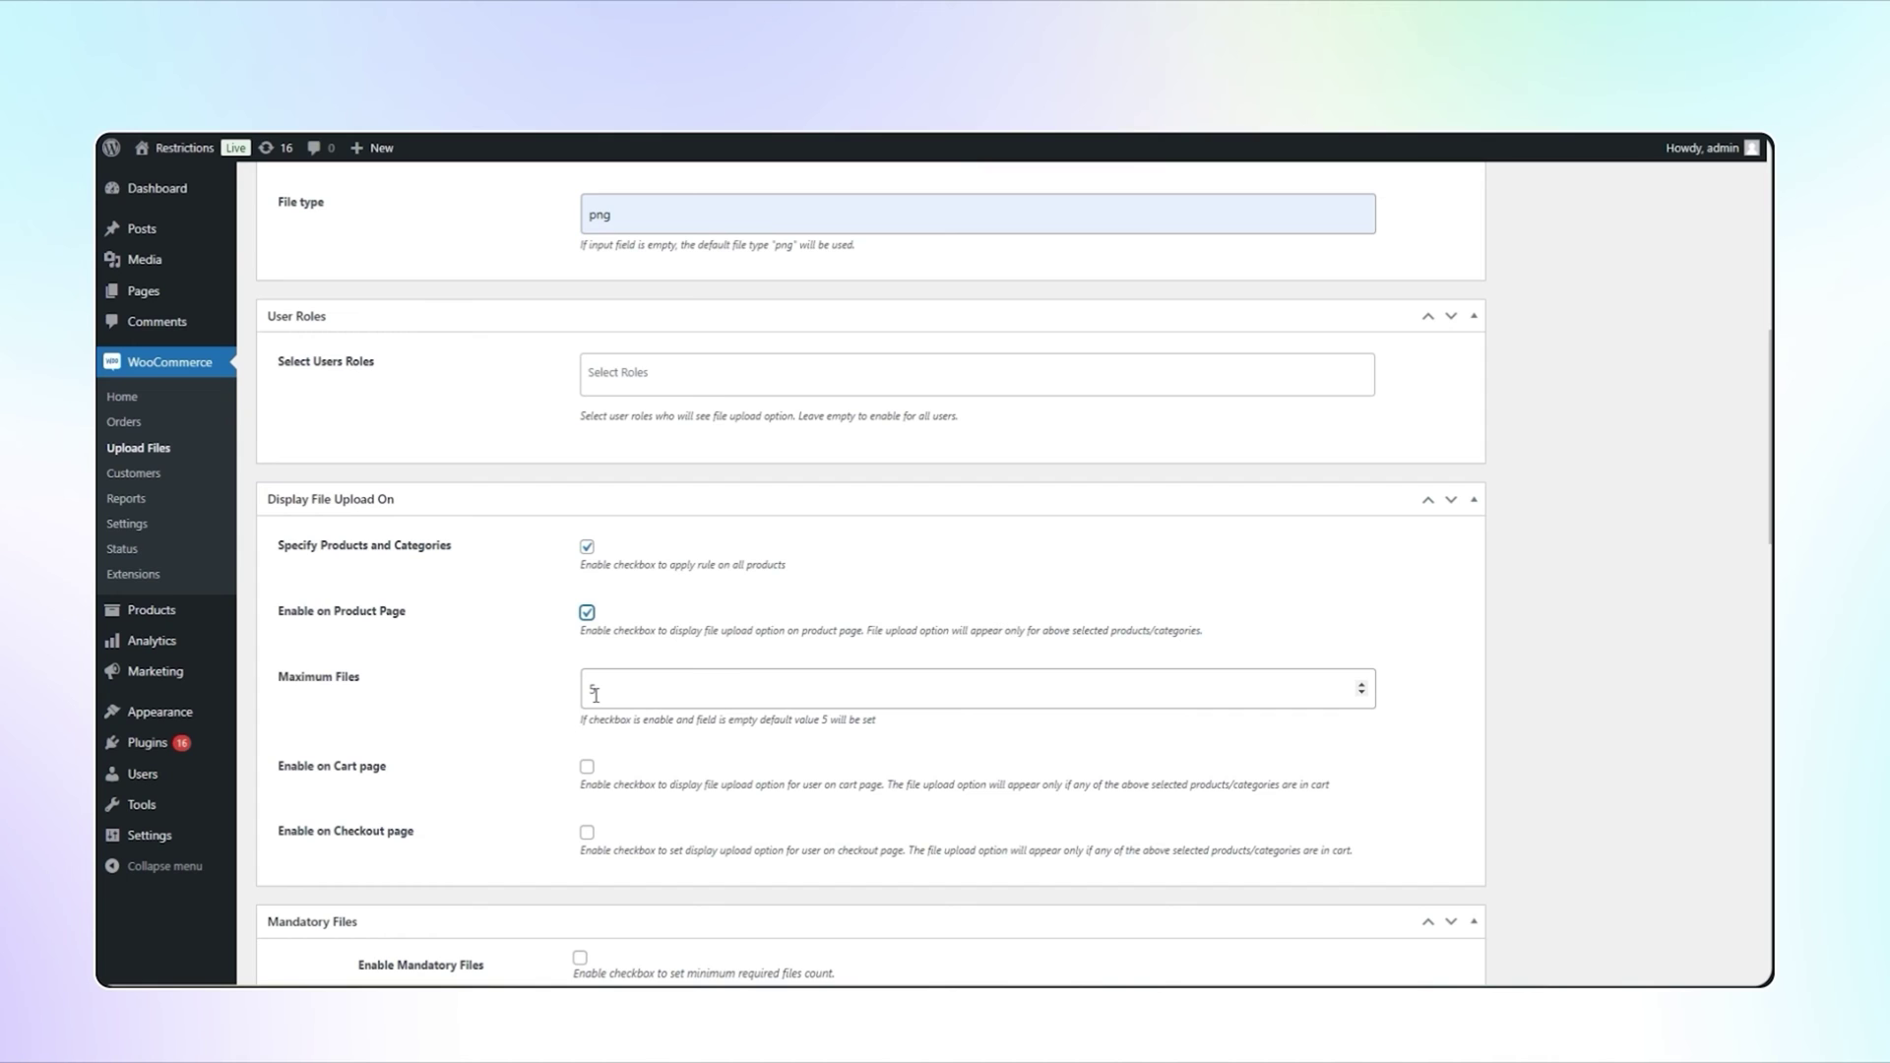
# Enable cart-page uploads positioned After Cart total heading.
pyautogui.click(587, 768)
pyautogui.scroll(-3, 593, 777)
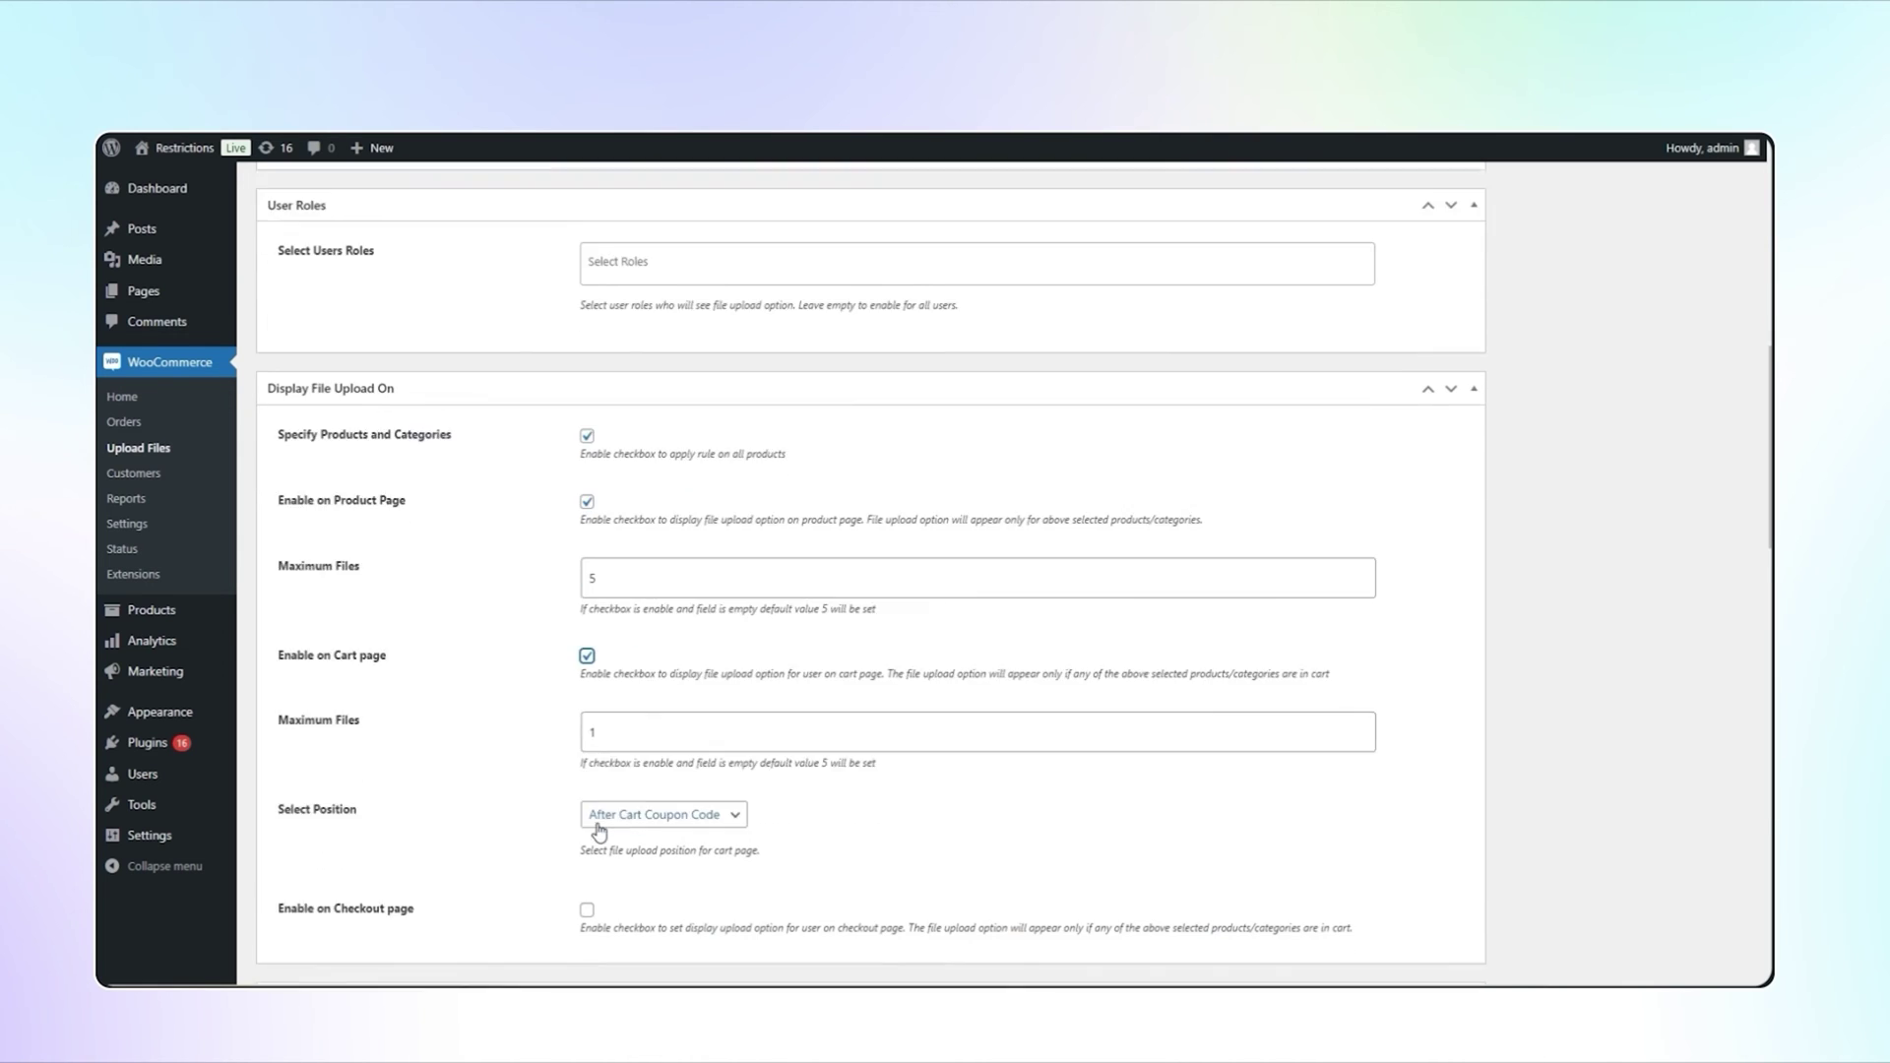
pyautogui.click(623, 662)
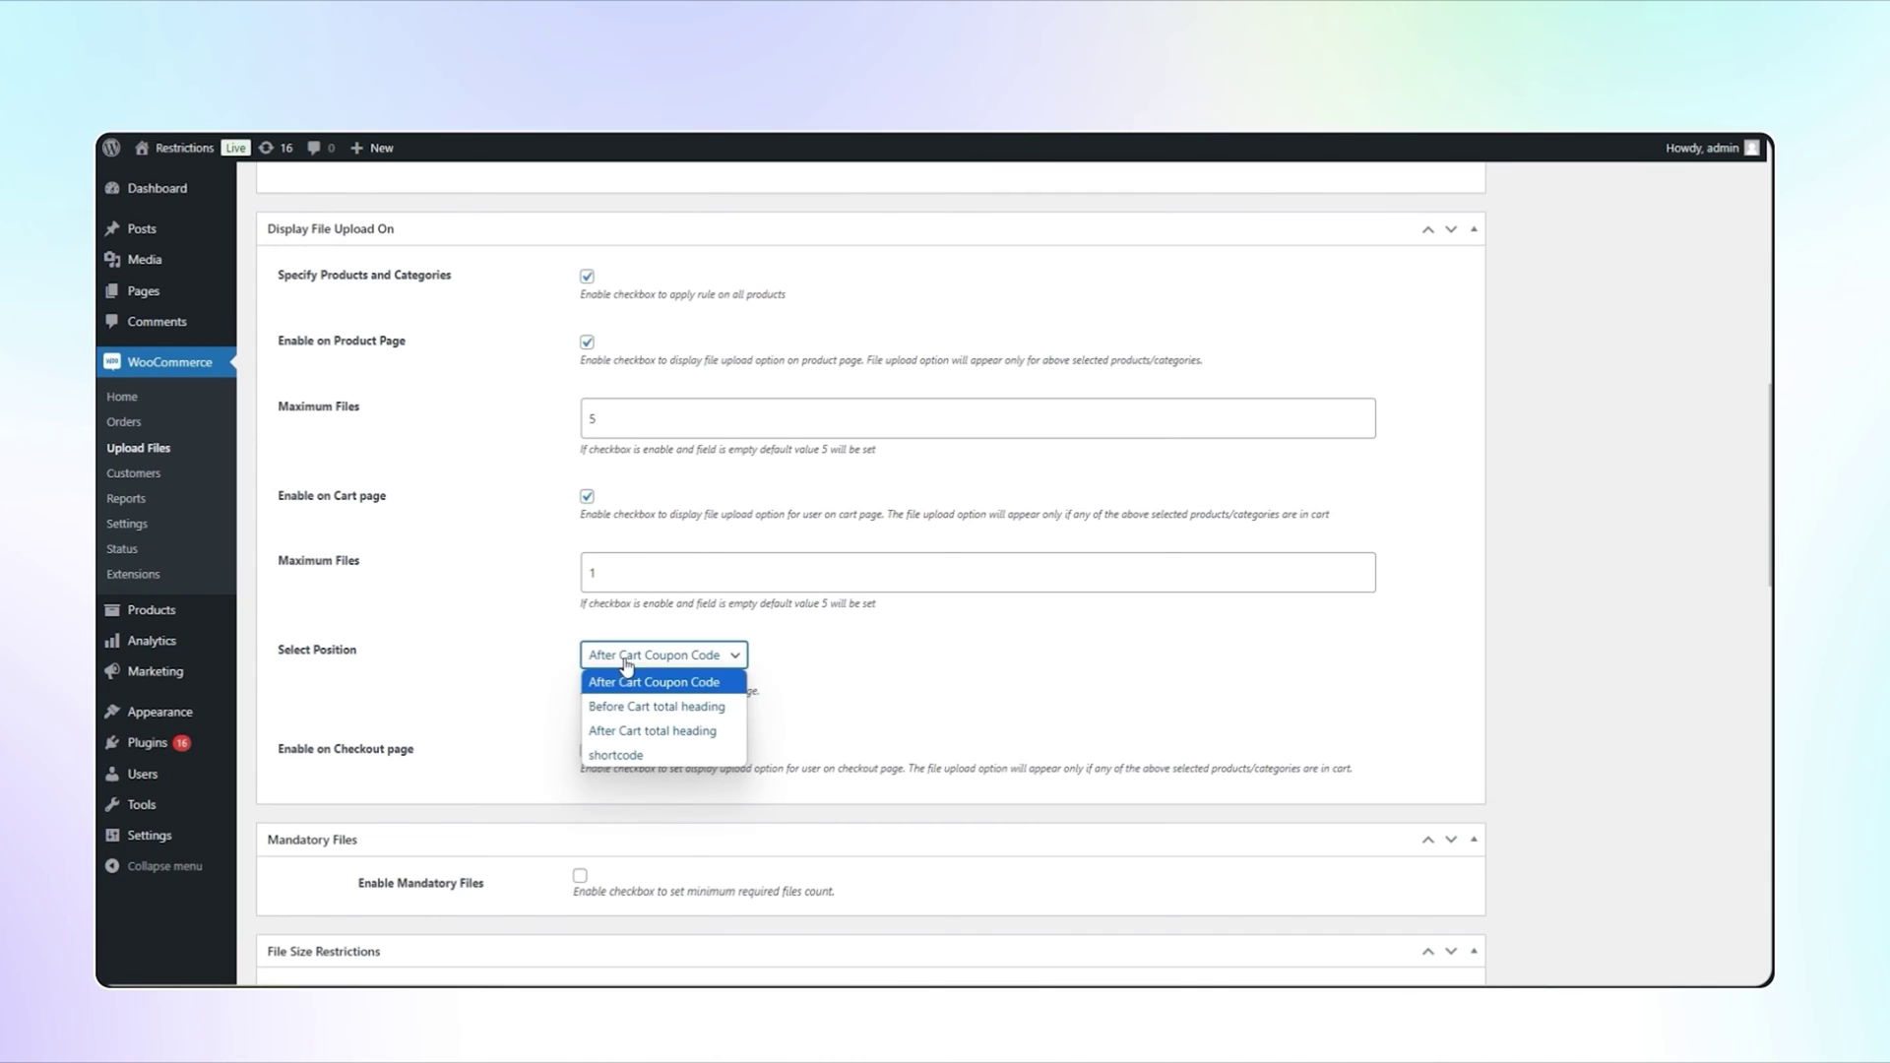
pyautogui.click(628, 730)
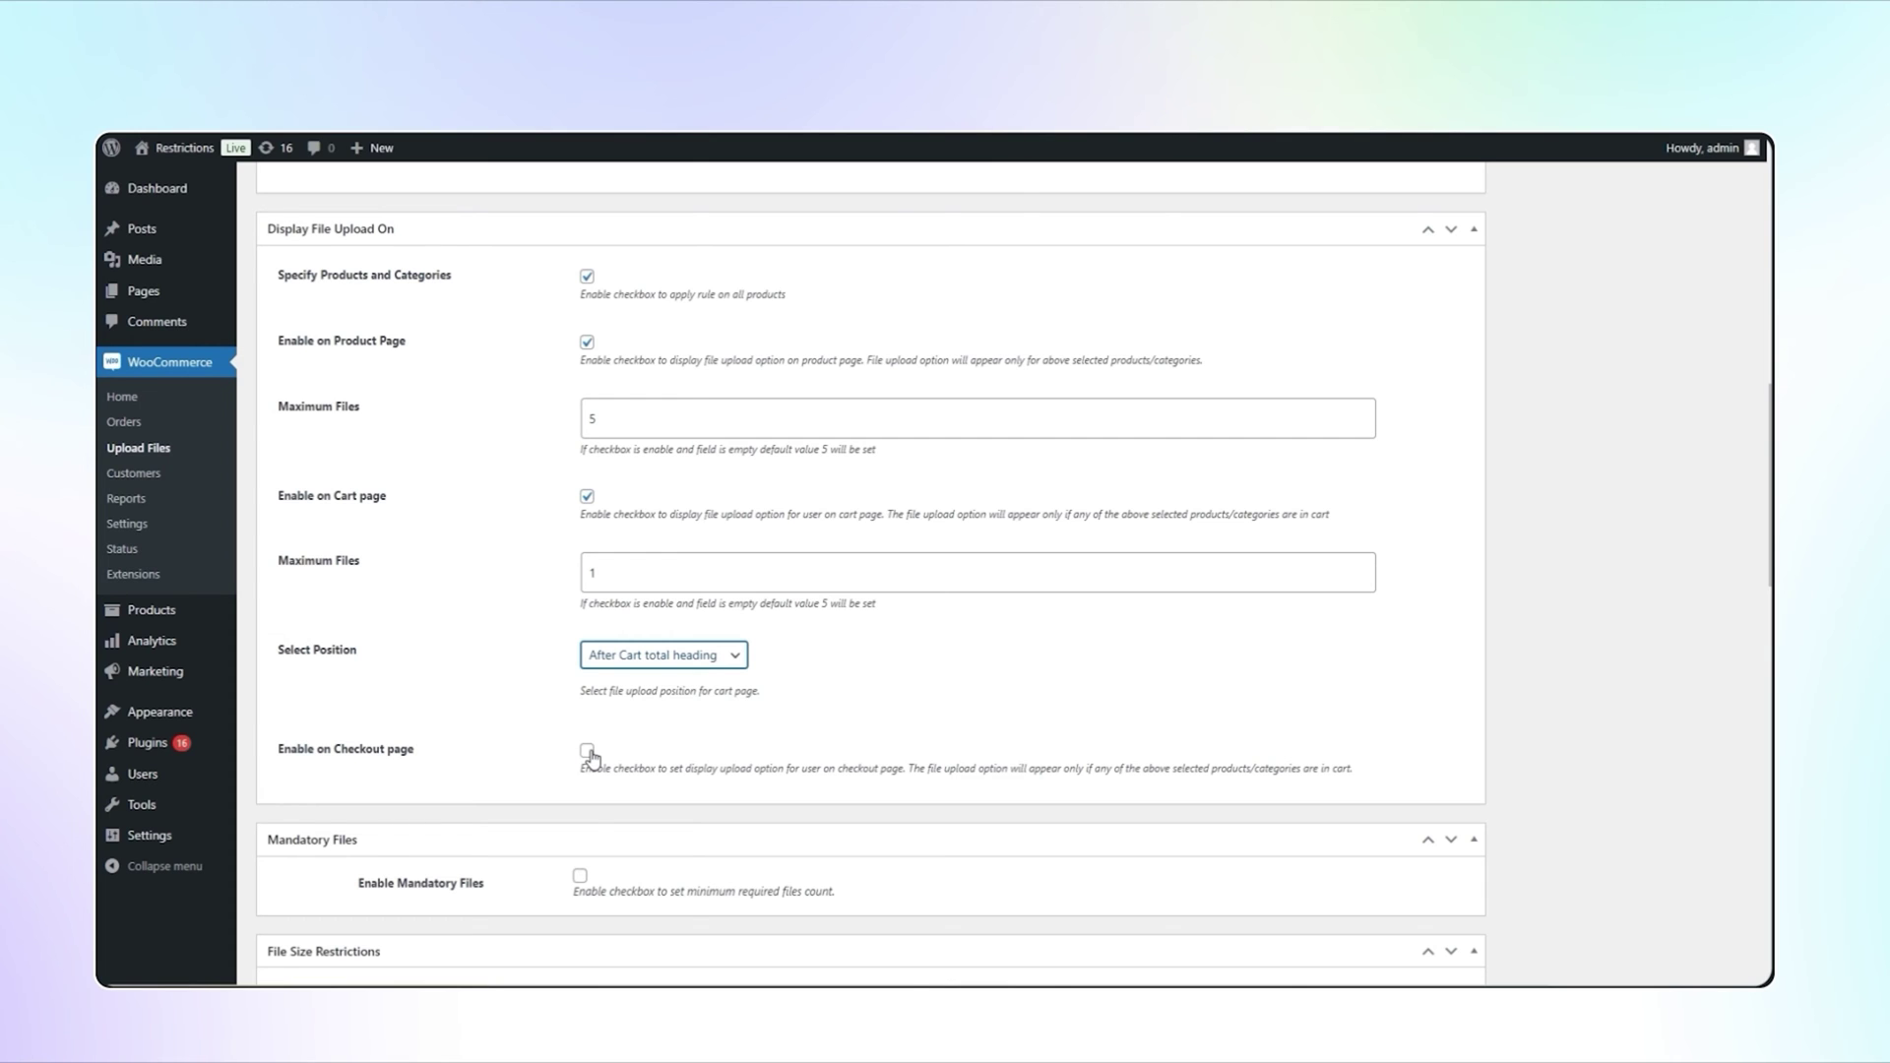
pyautogui.click(560, 887)
pyautogui.scroll(-4, 557, 886)
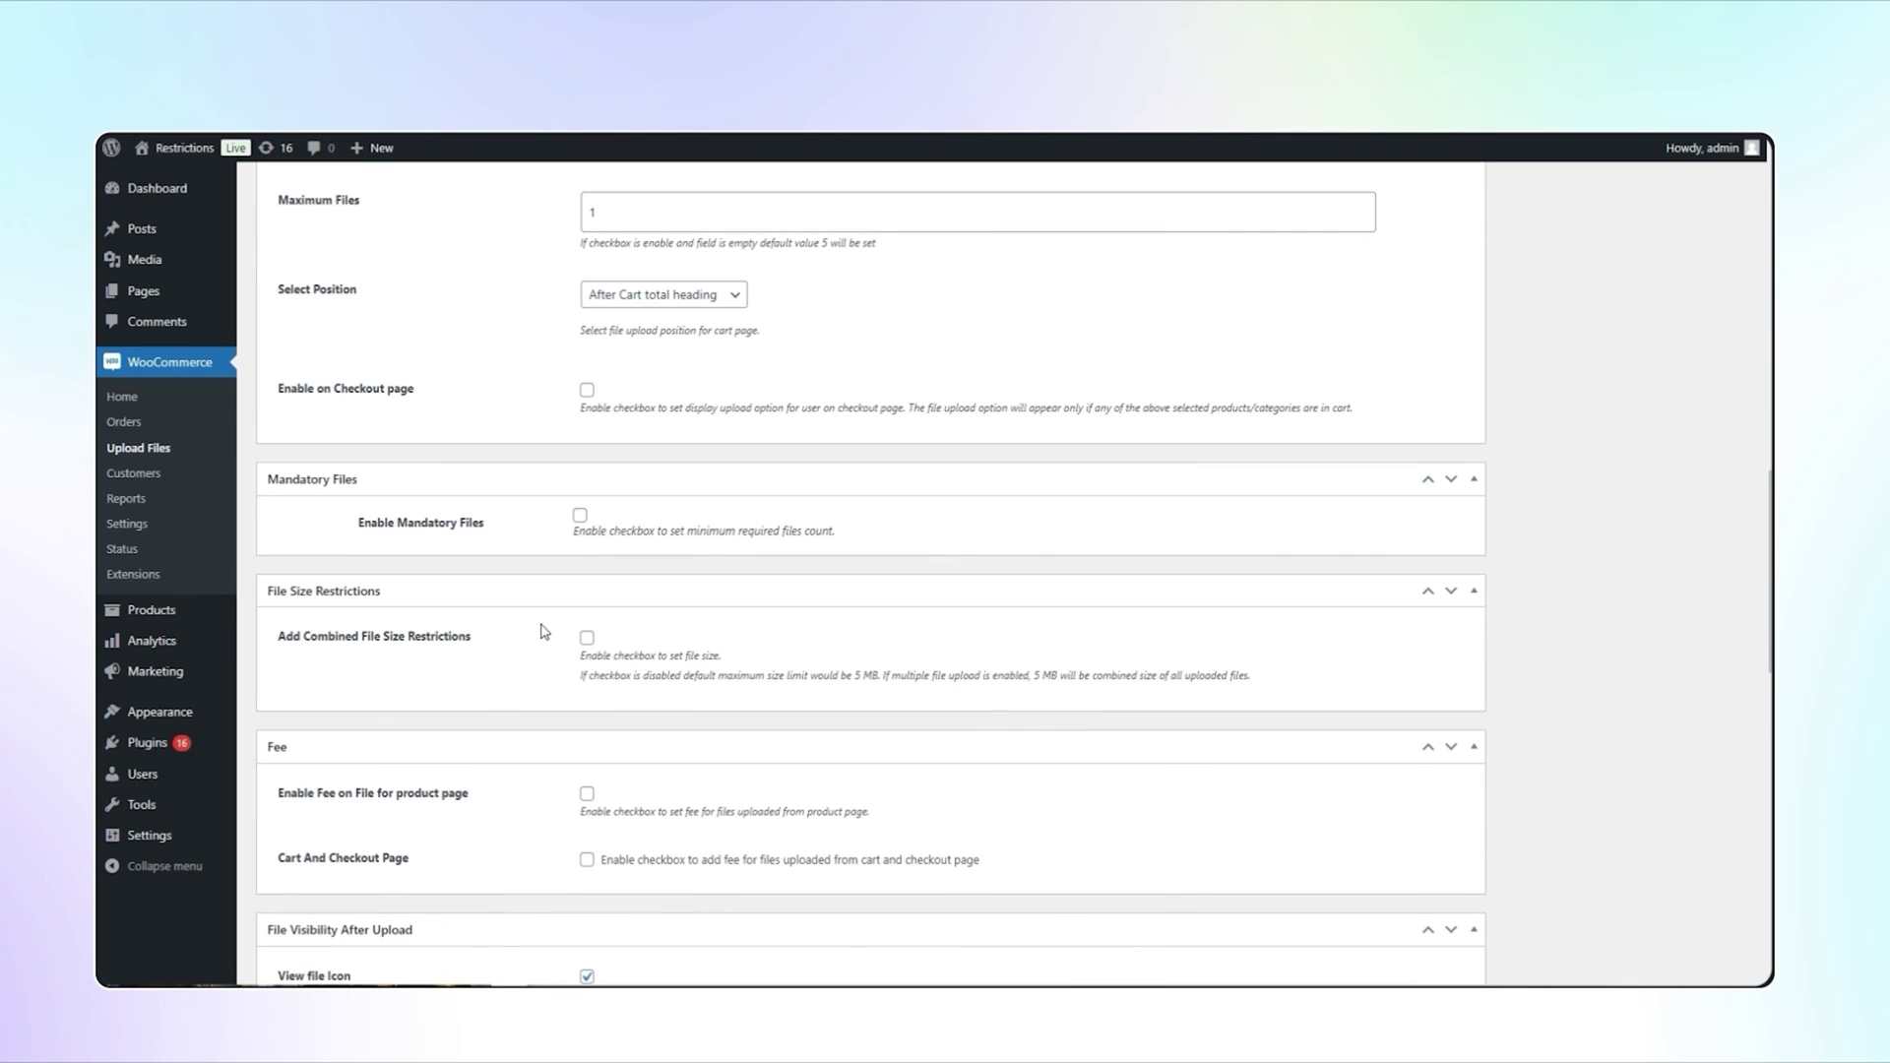
# Turn on a combined file size restriction with a 5 MB maximum.
pyautogui.click(580, 517)
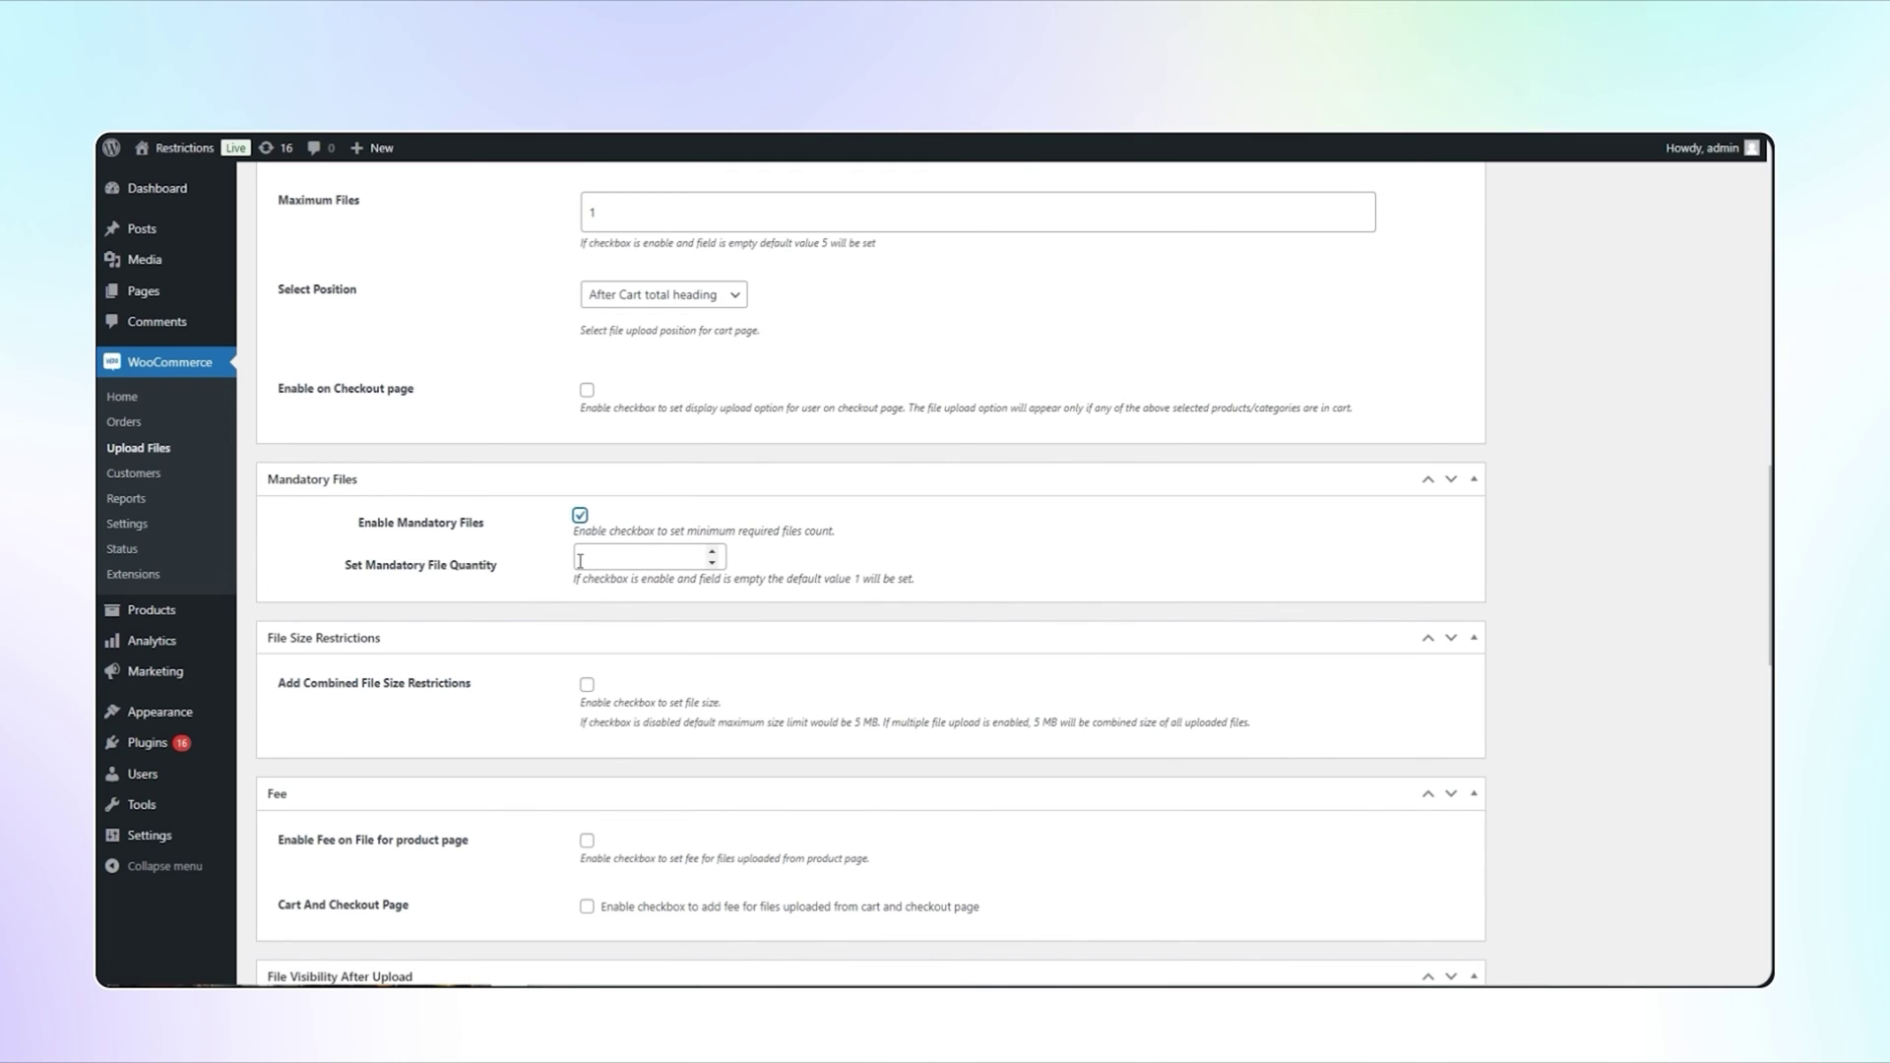
pyautogui.click(580, 558)
pyautogui.click(550, 573)
pyautogui.click(586, 685)
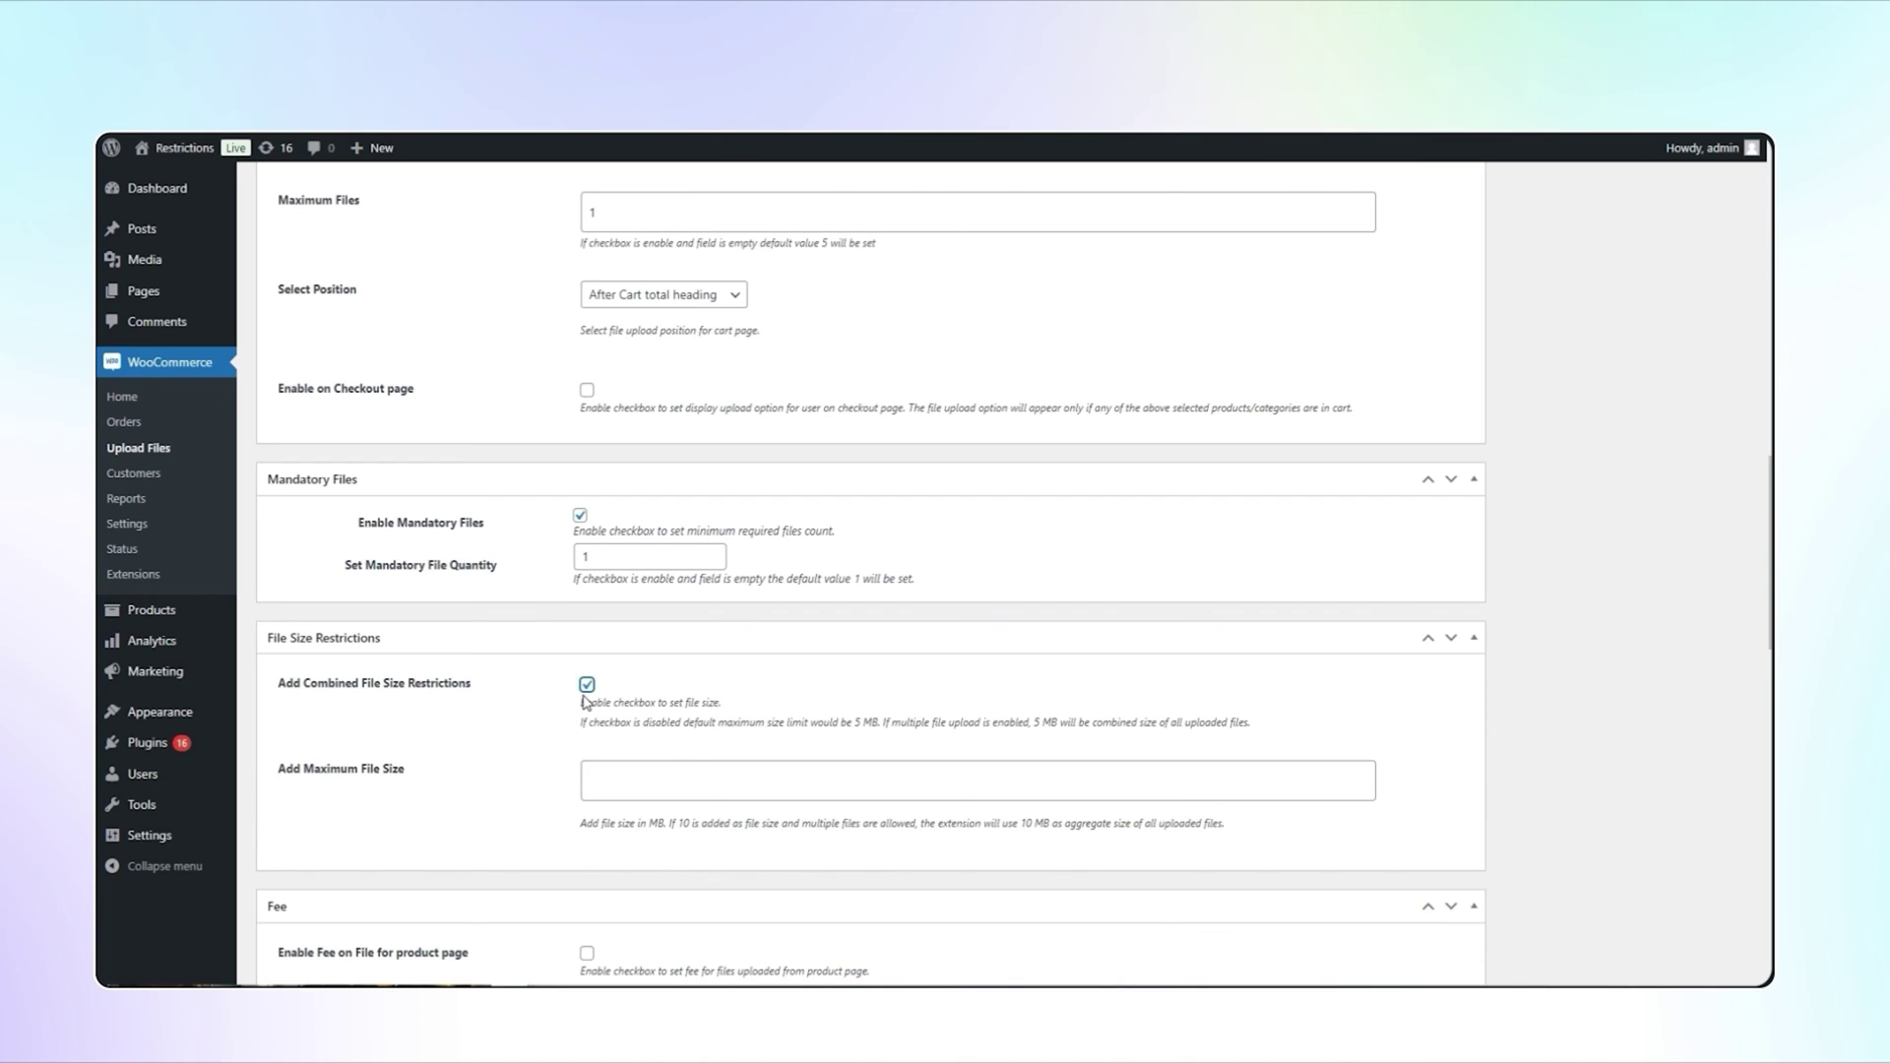
pyautogui.click(596, 781)
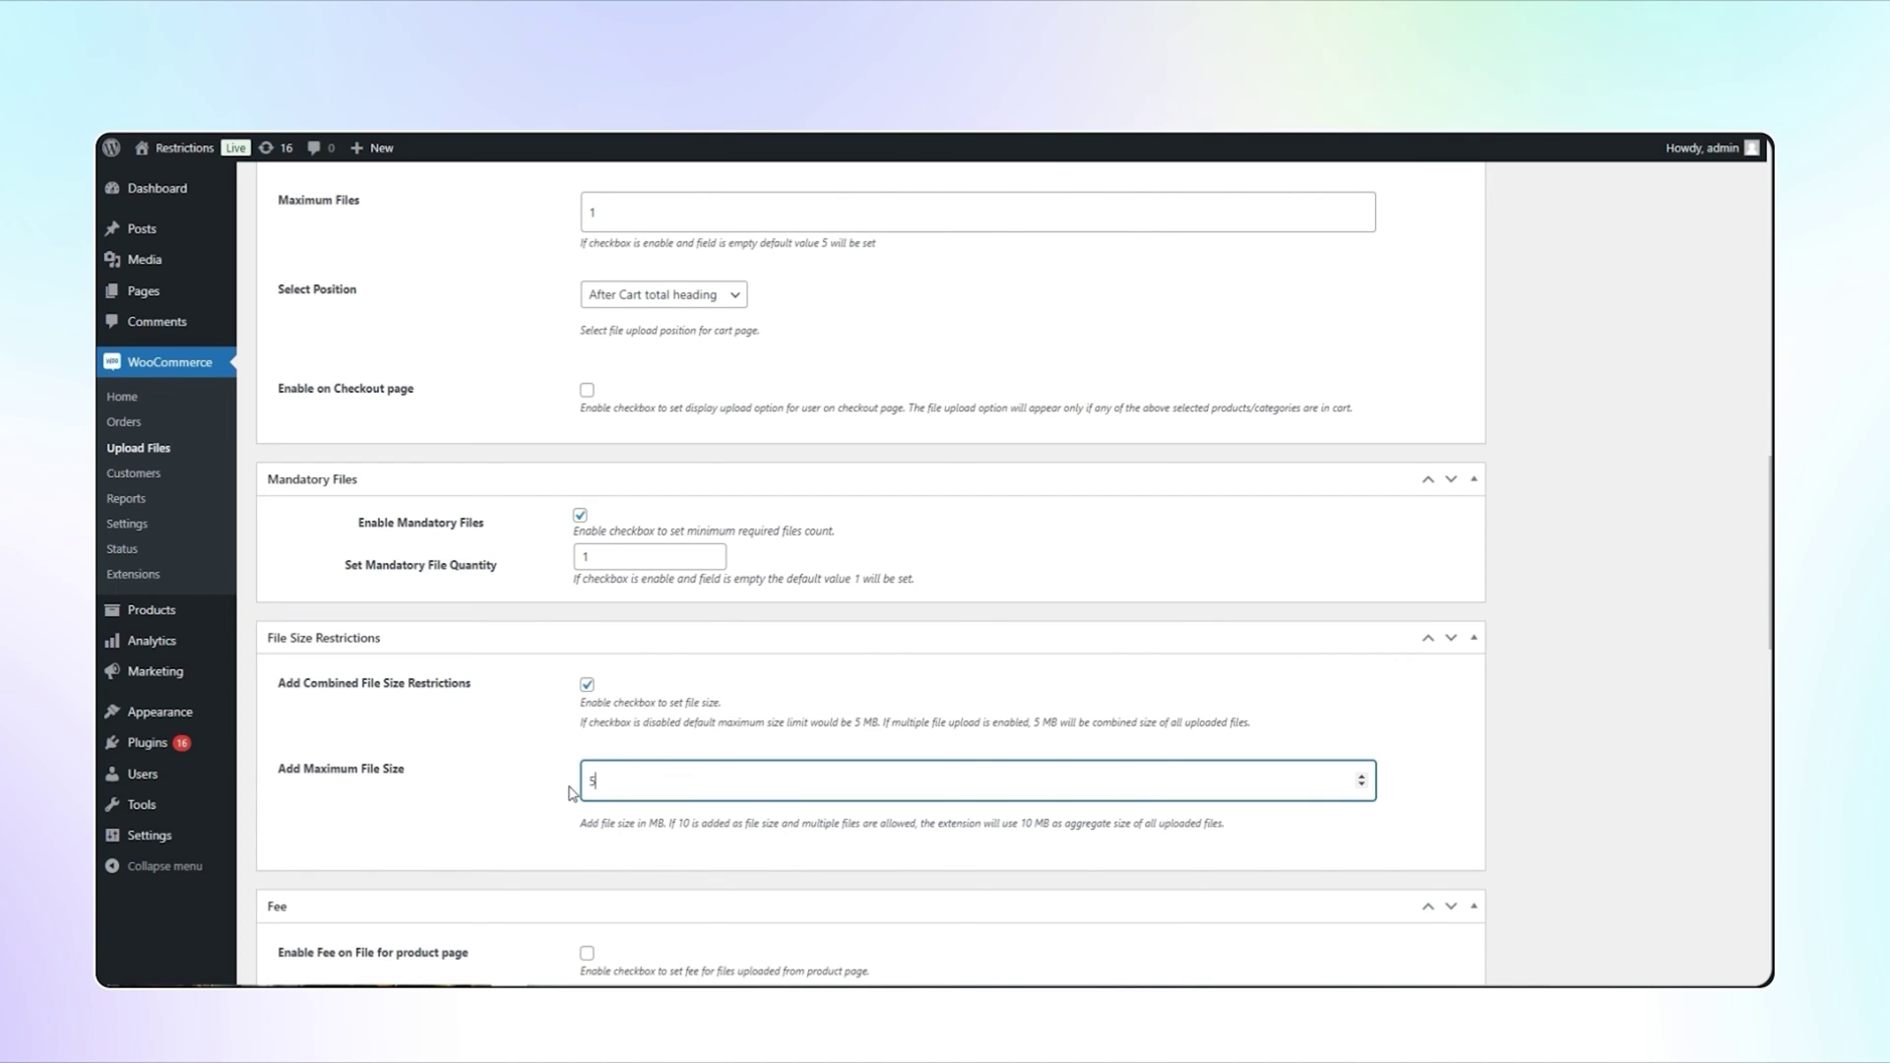
pyautogui.click(561, 763)
pyautogui.scroll(-5, 552, 670)
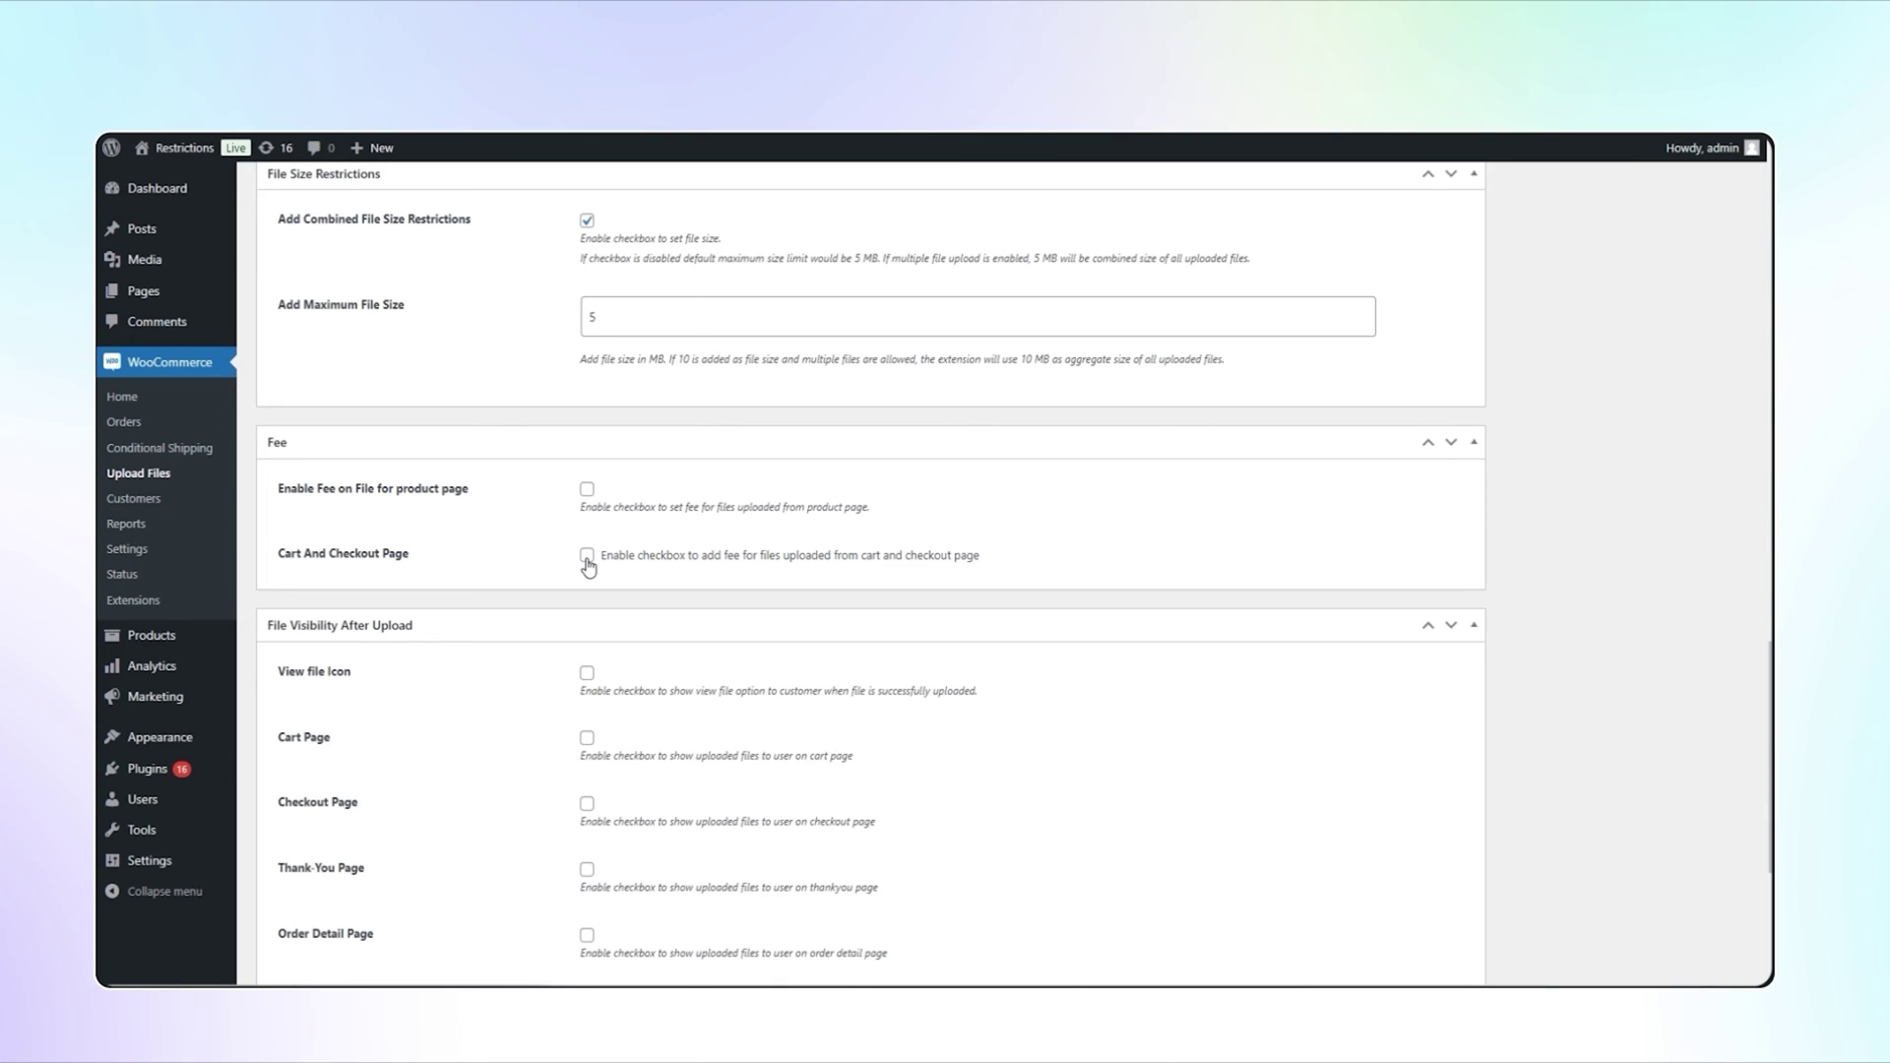
# Try the product-page upload fee with One Time pricing, then switch the fee back off.
pyautogui.click(588, 491)
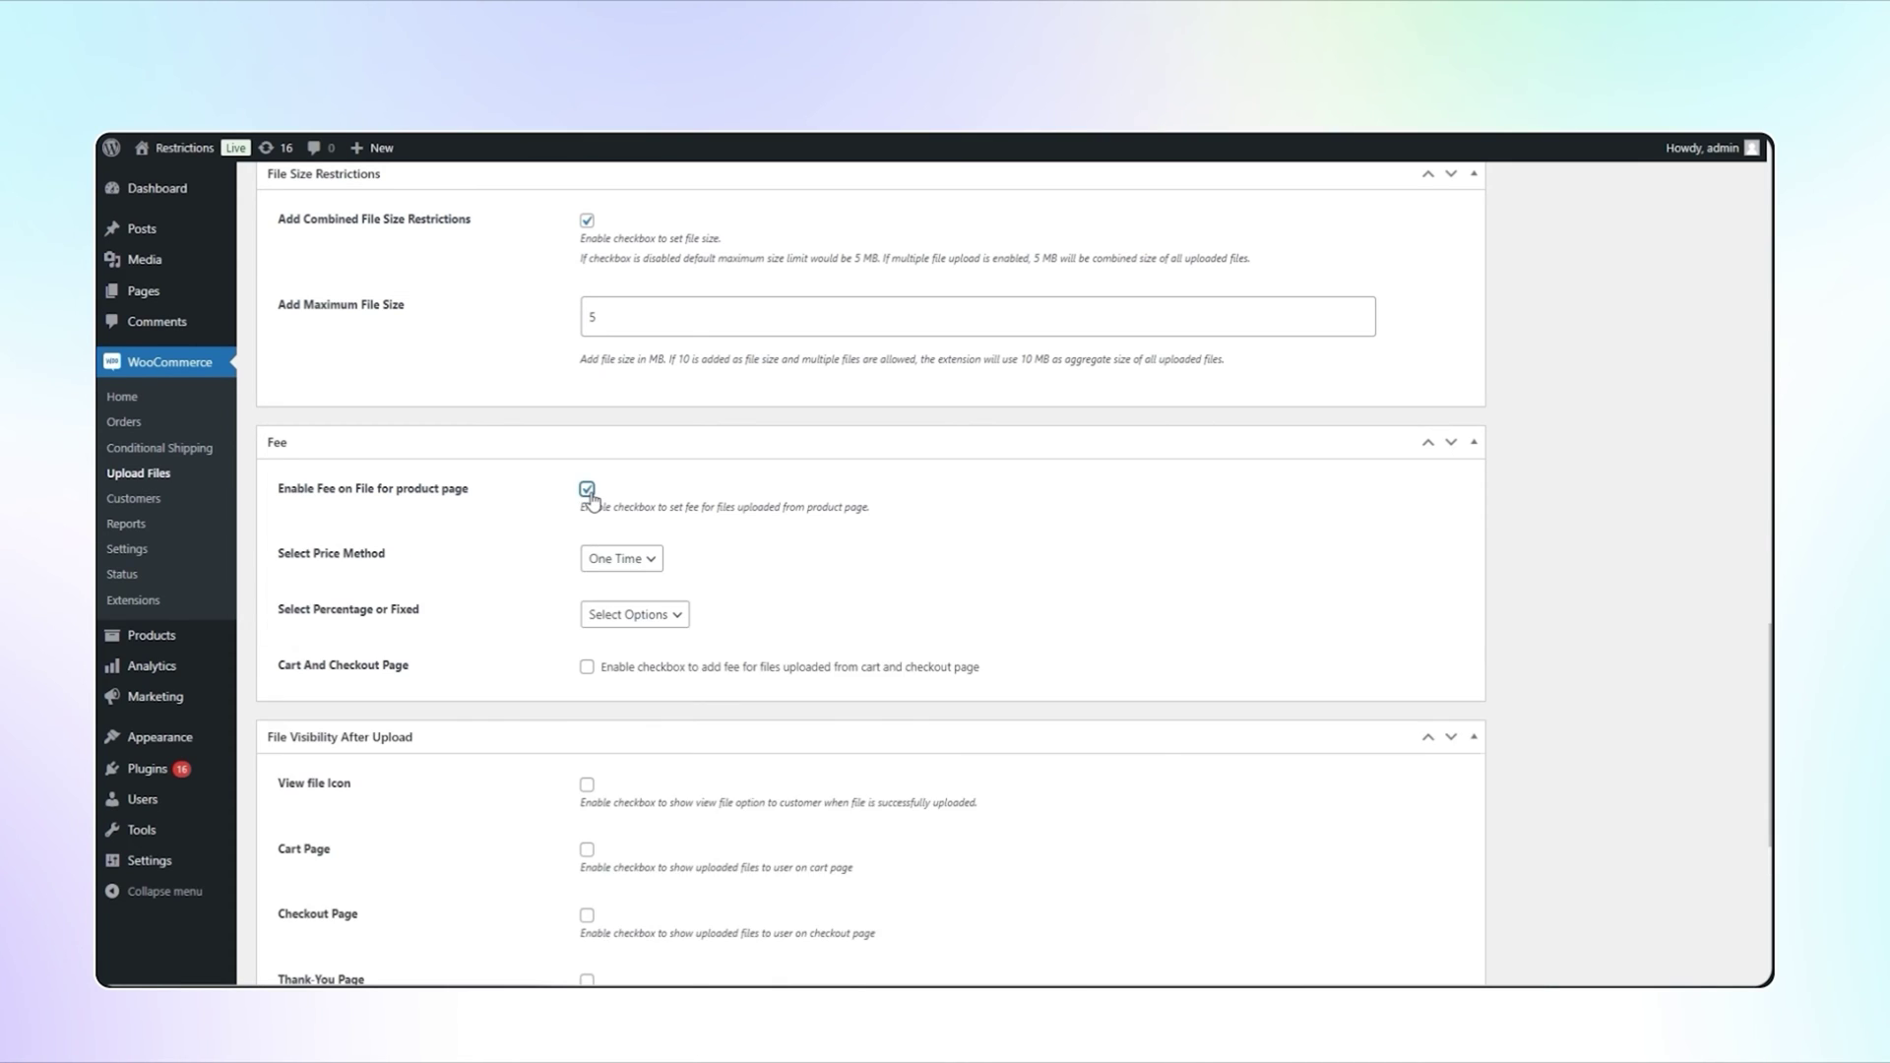
pyautogui.click(601, 565)
pyautogui.click(601, 568)
pyautogui.click(624, 618)
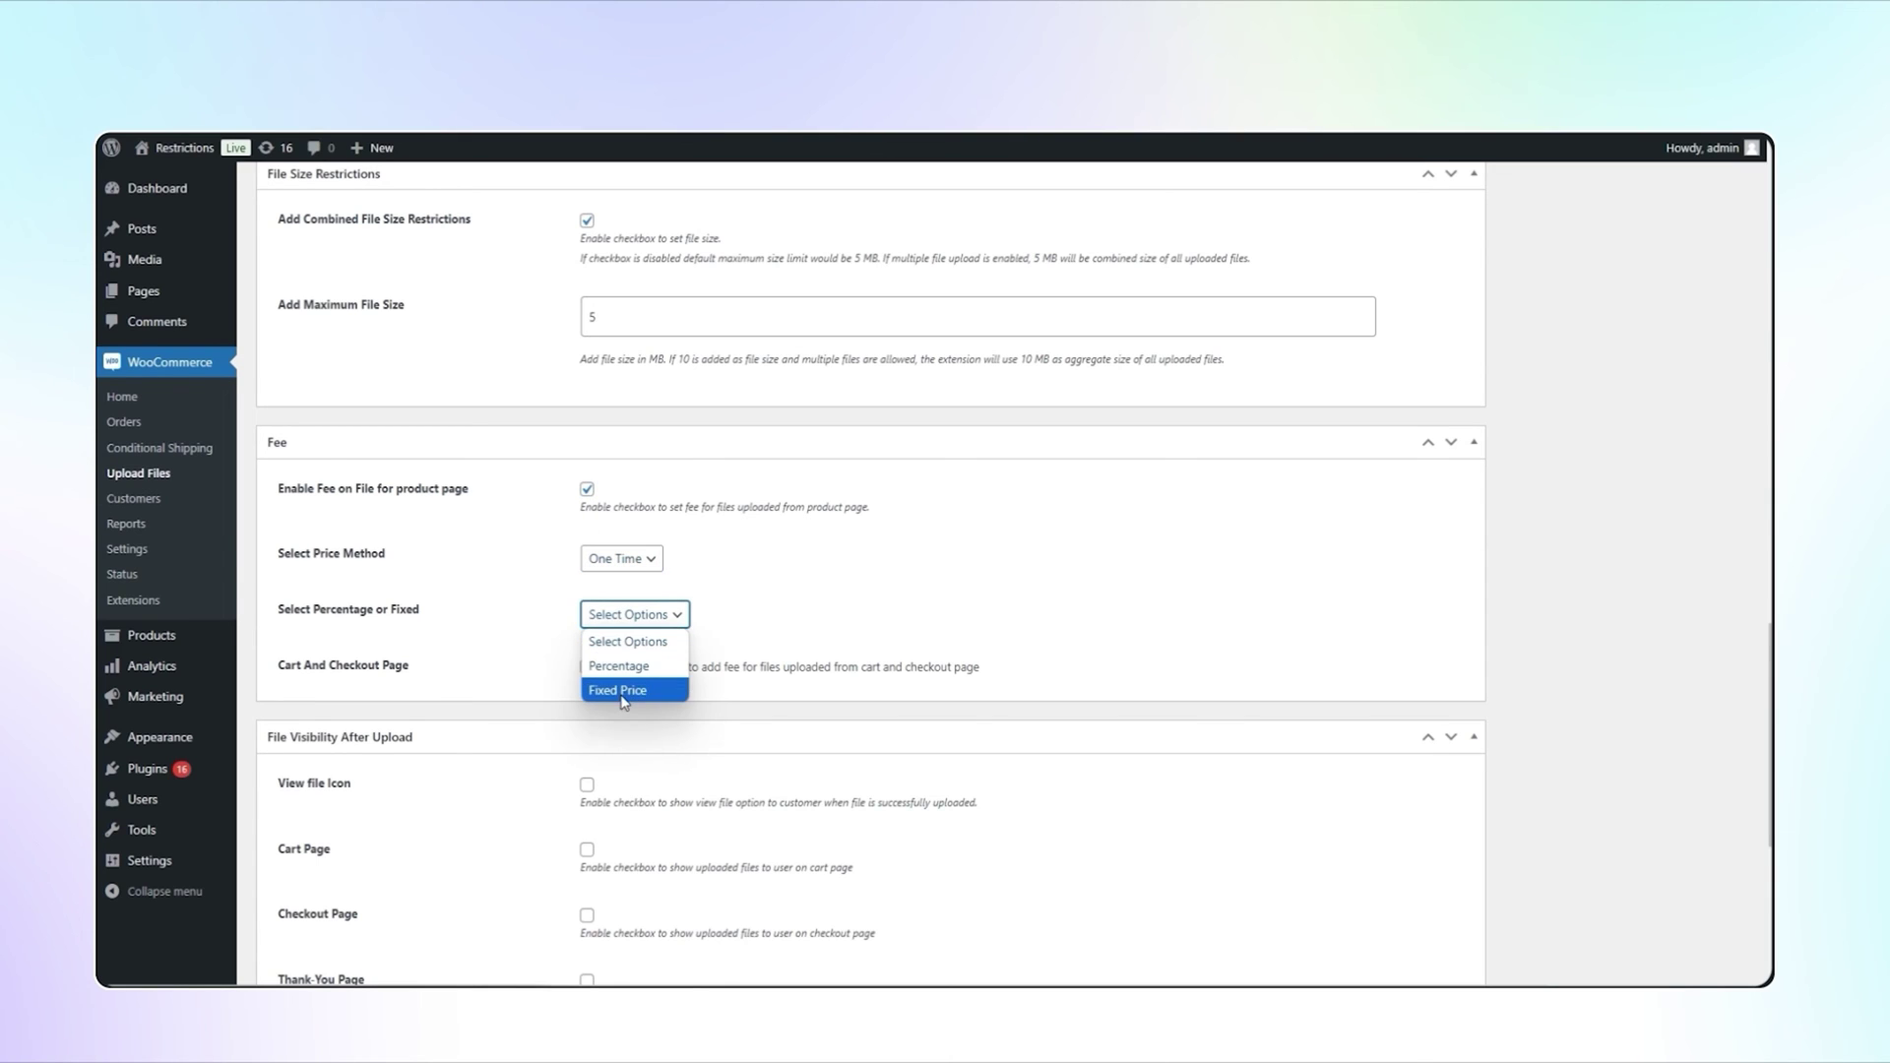
pyautogui.click(623, 616)
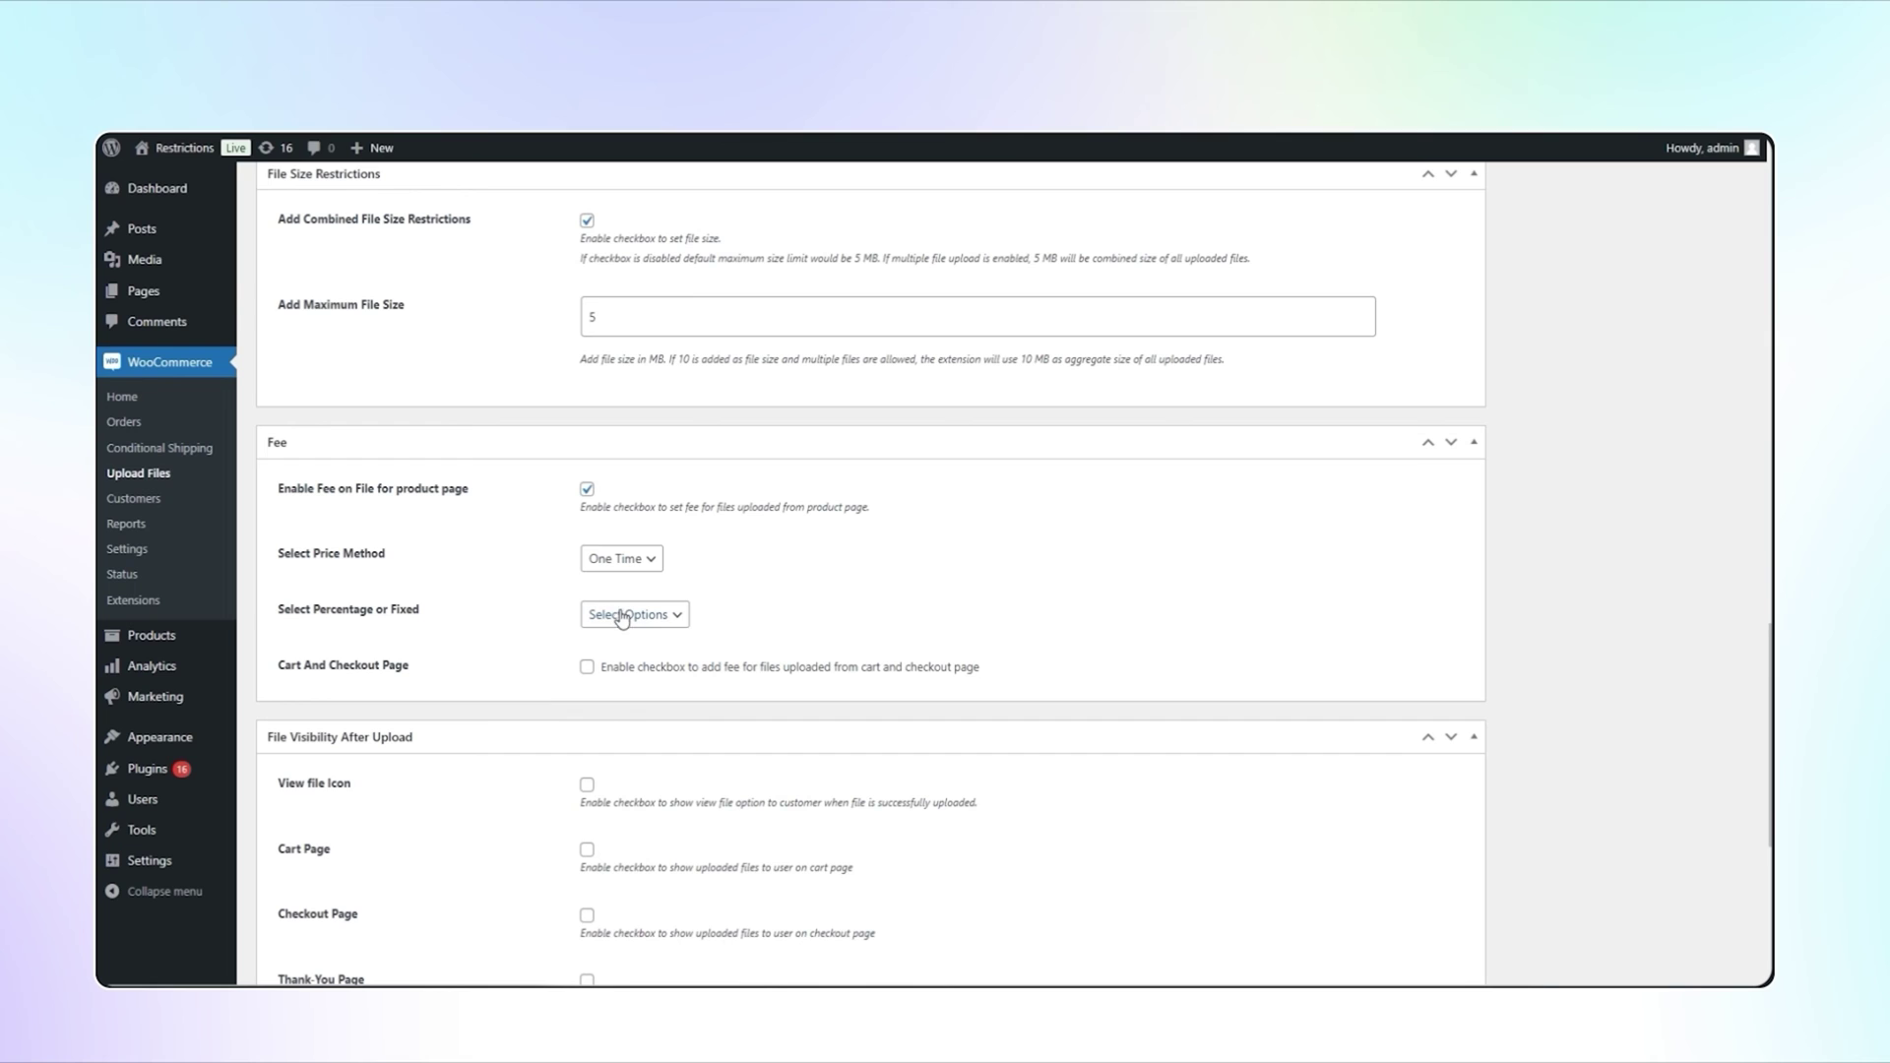
pyautogui.click(586, 489)
# Enable the view-file icon, show files on cart, checkout, thank-you and order detail pages, and allow downloads.
pyautogui.scroll(-3, 1559, 508)
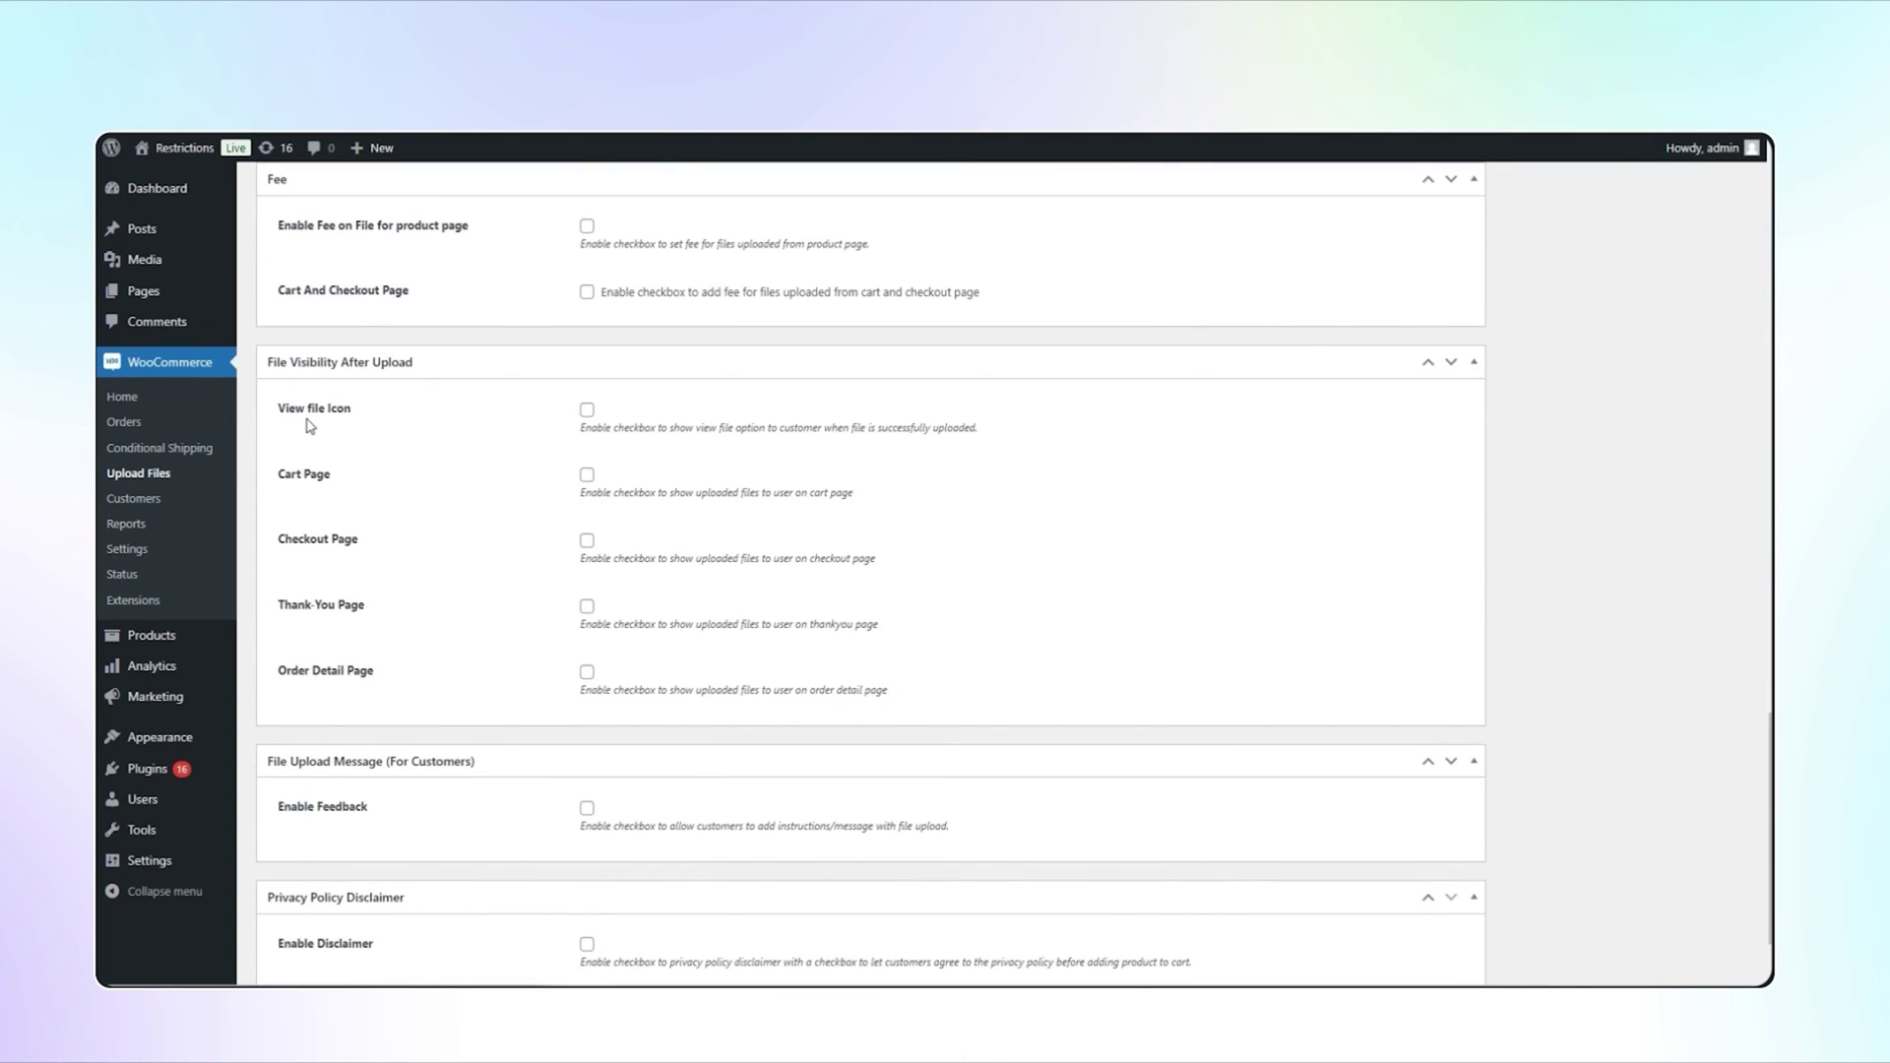
pyautogui.click(588, 411)
pyautogui.click(587, 476)
pyautogui.click(587, 544)
pyautogui.click(588, 608)
pyautogui.click(587, 673)
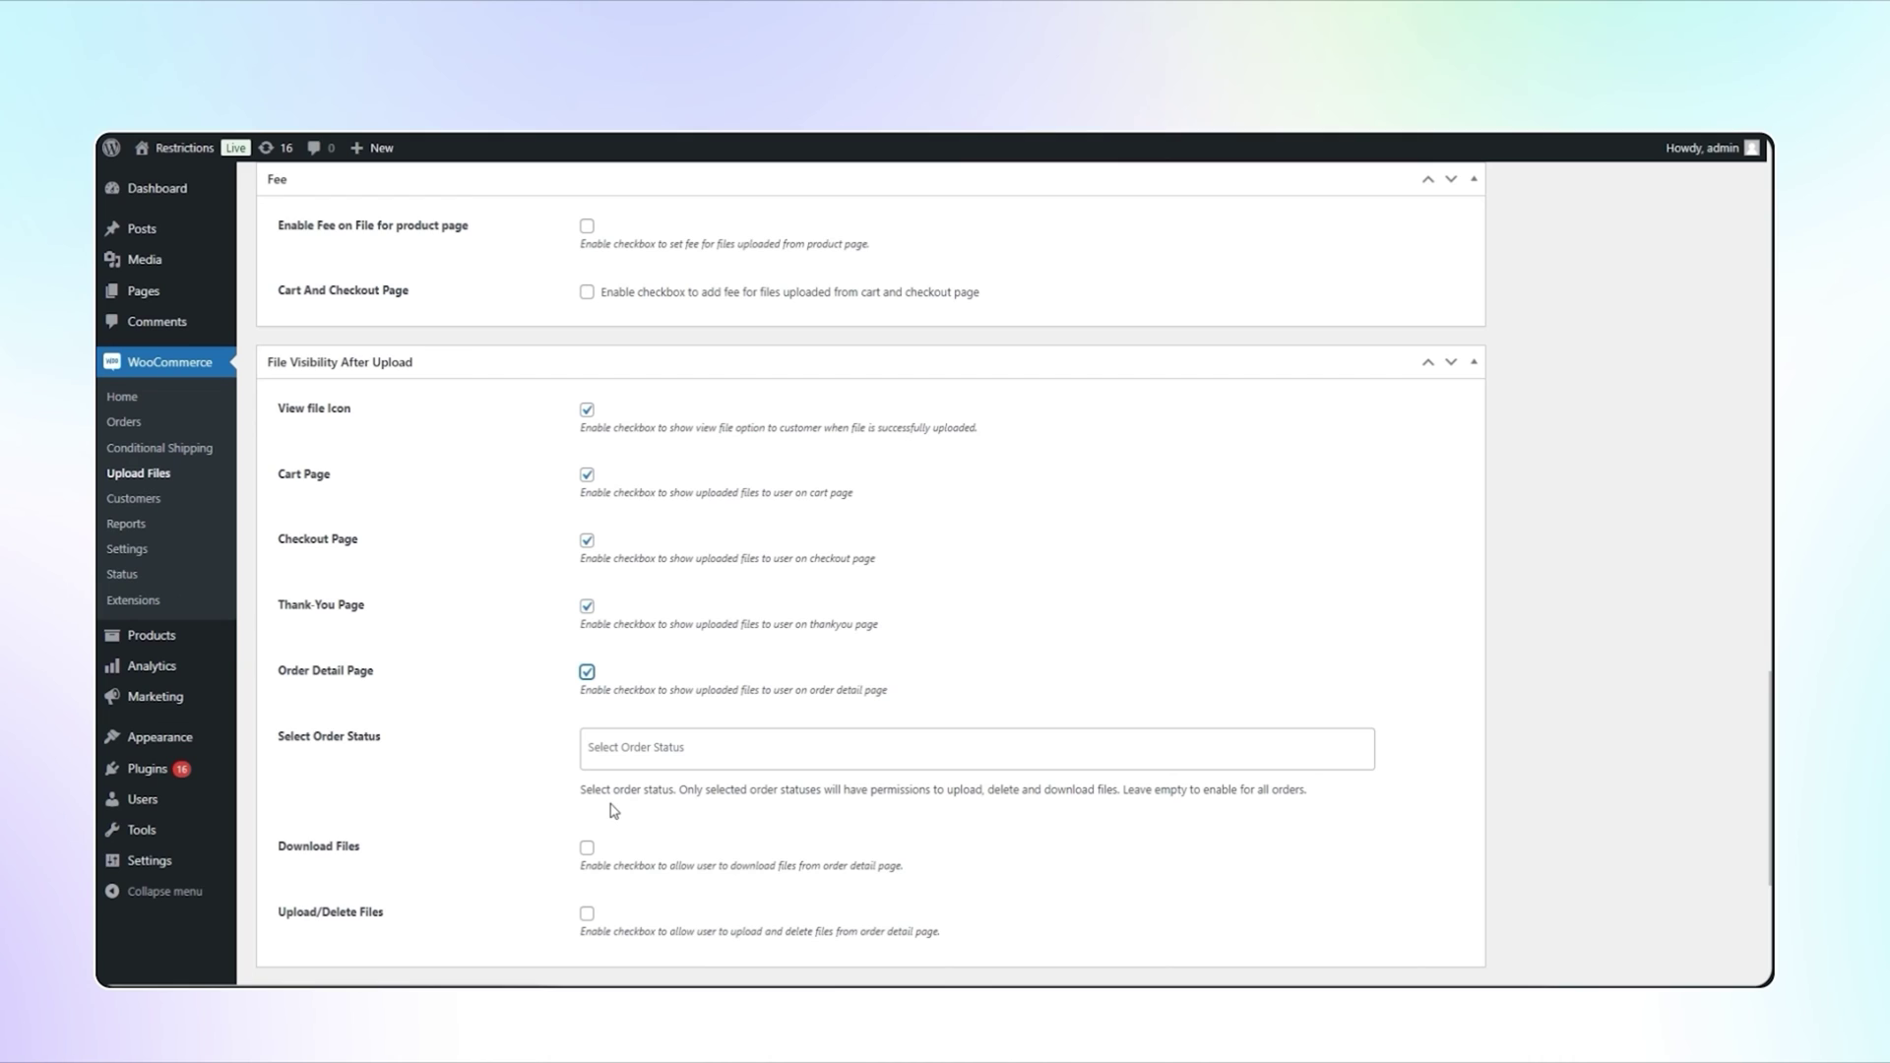
pyautogui.click(587, 848)
pyautogui.scroll(-3, 1599, 680)
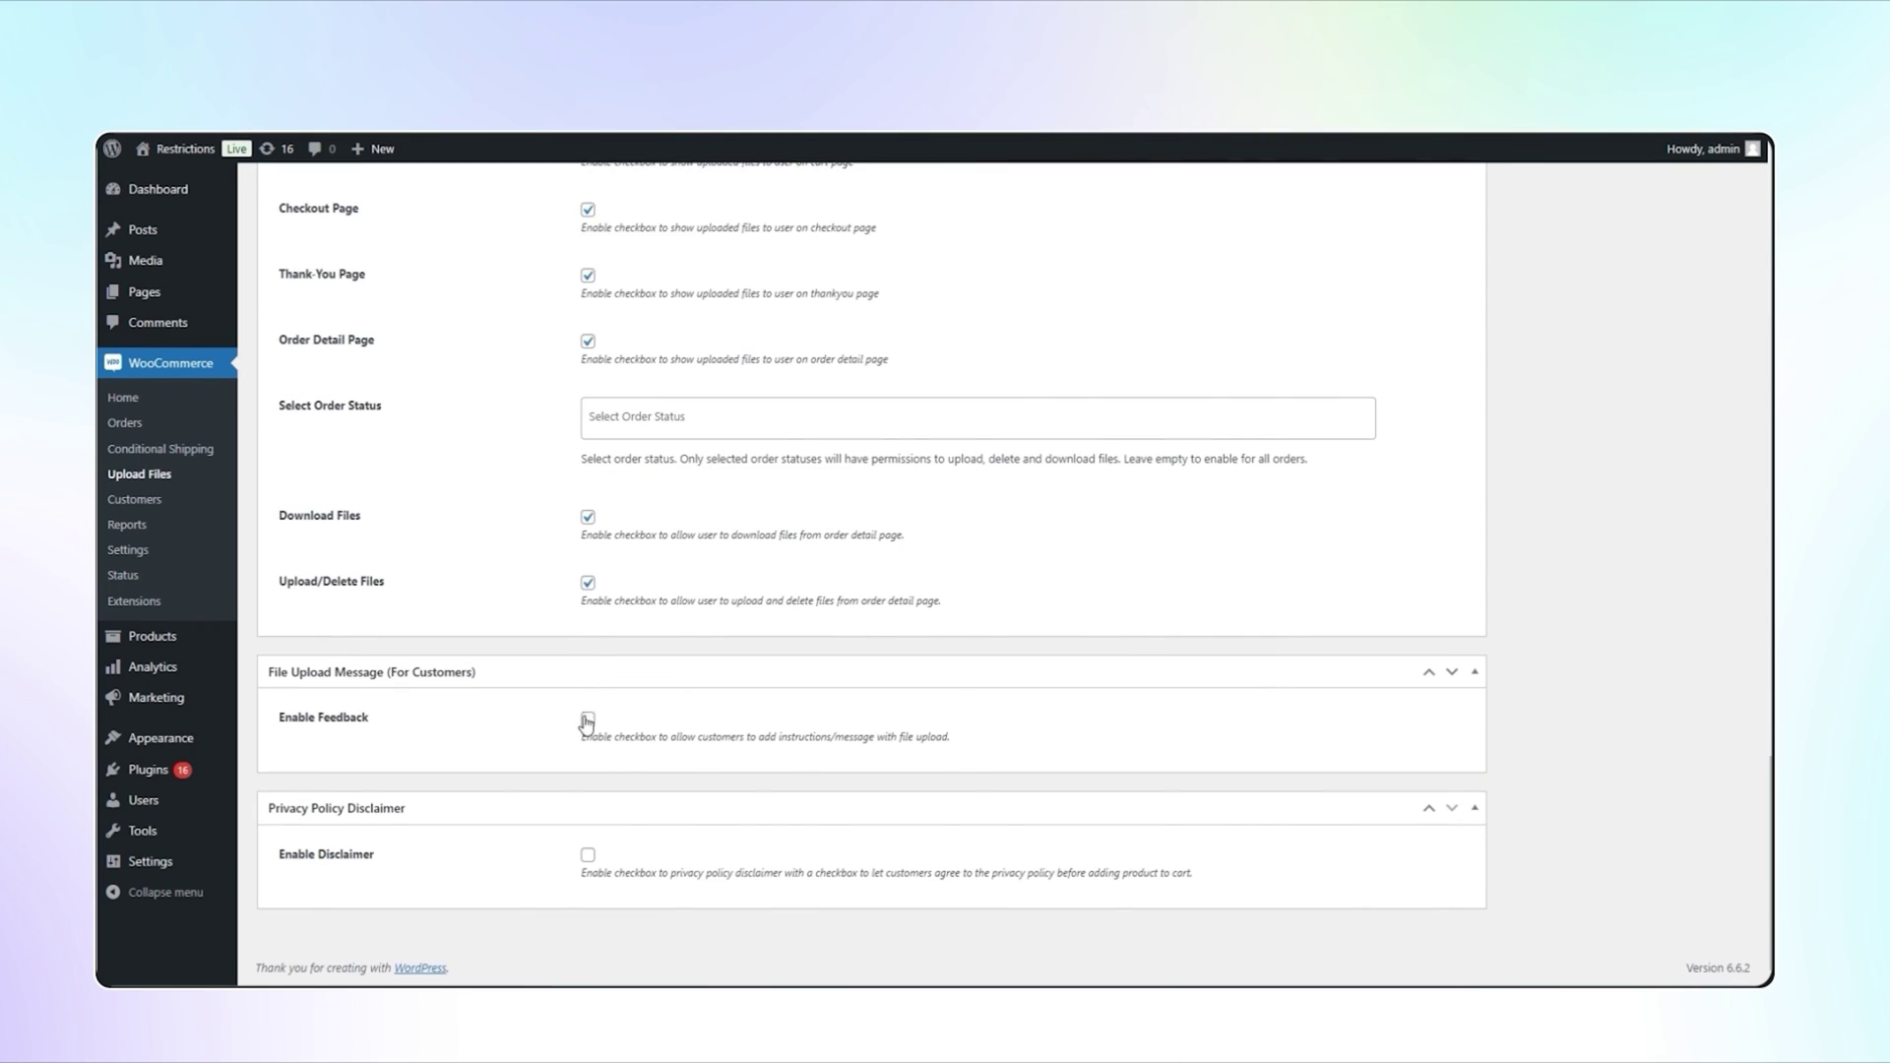
# Add a customer message box labelled 'feedback' with a 500-character limit.
pyautogui.click(588, 721)
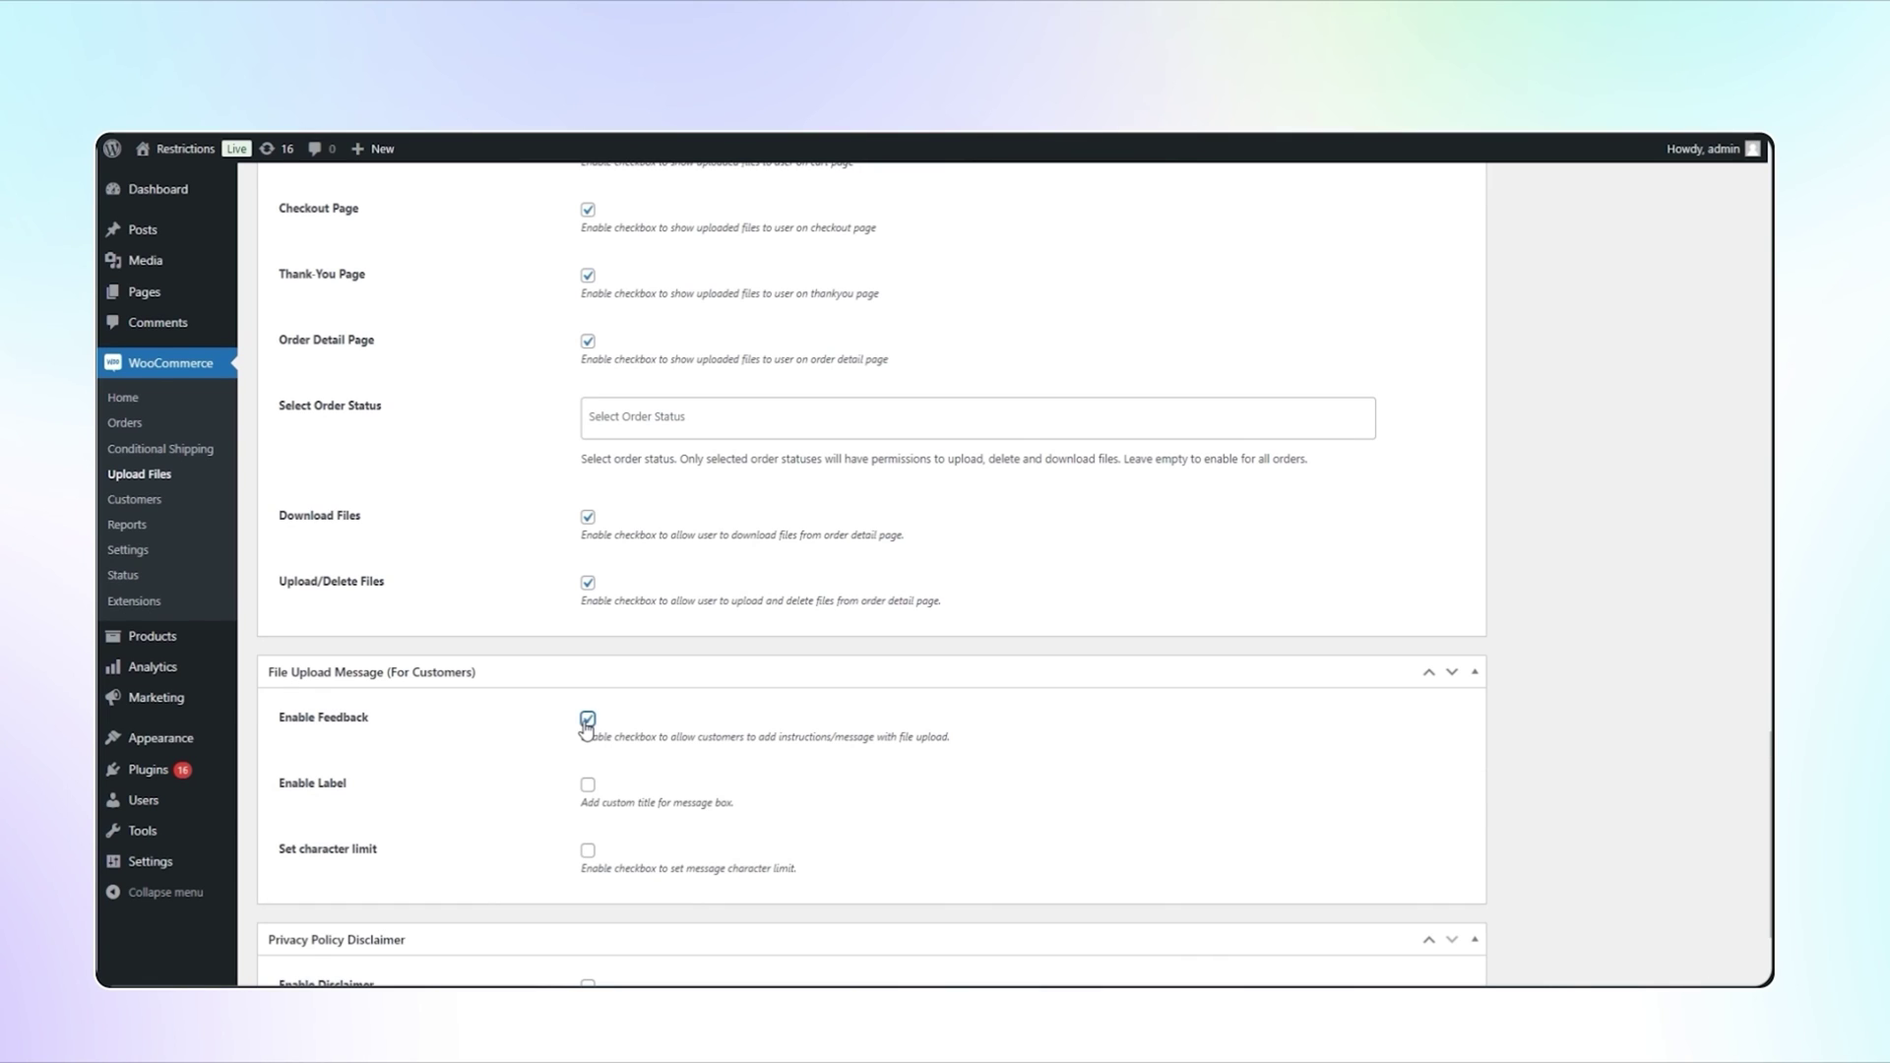
pyautogui.scroll(-2, 588, 728)
pyautogui.click(588, 653)
pyautogui.click(590, 738)
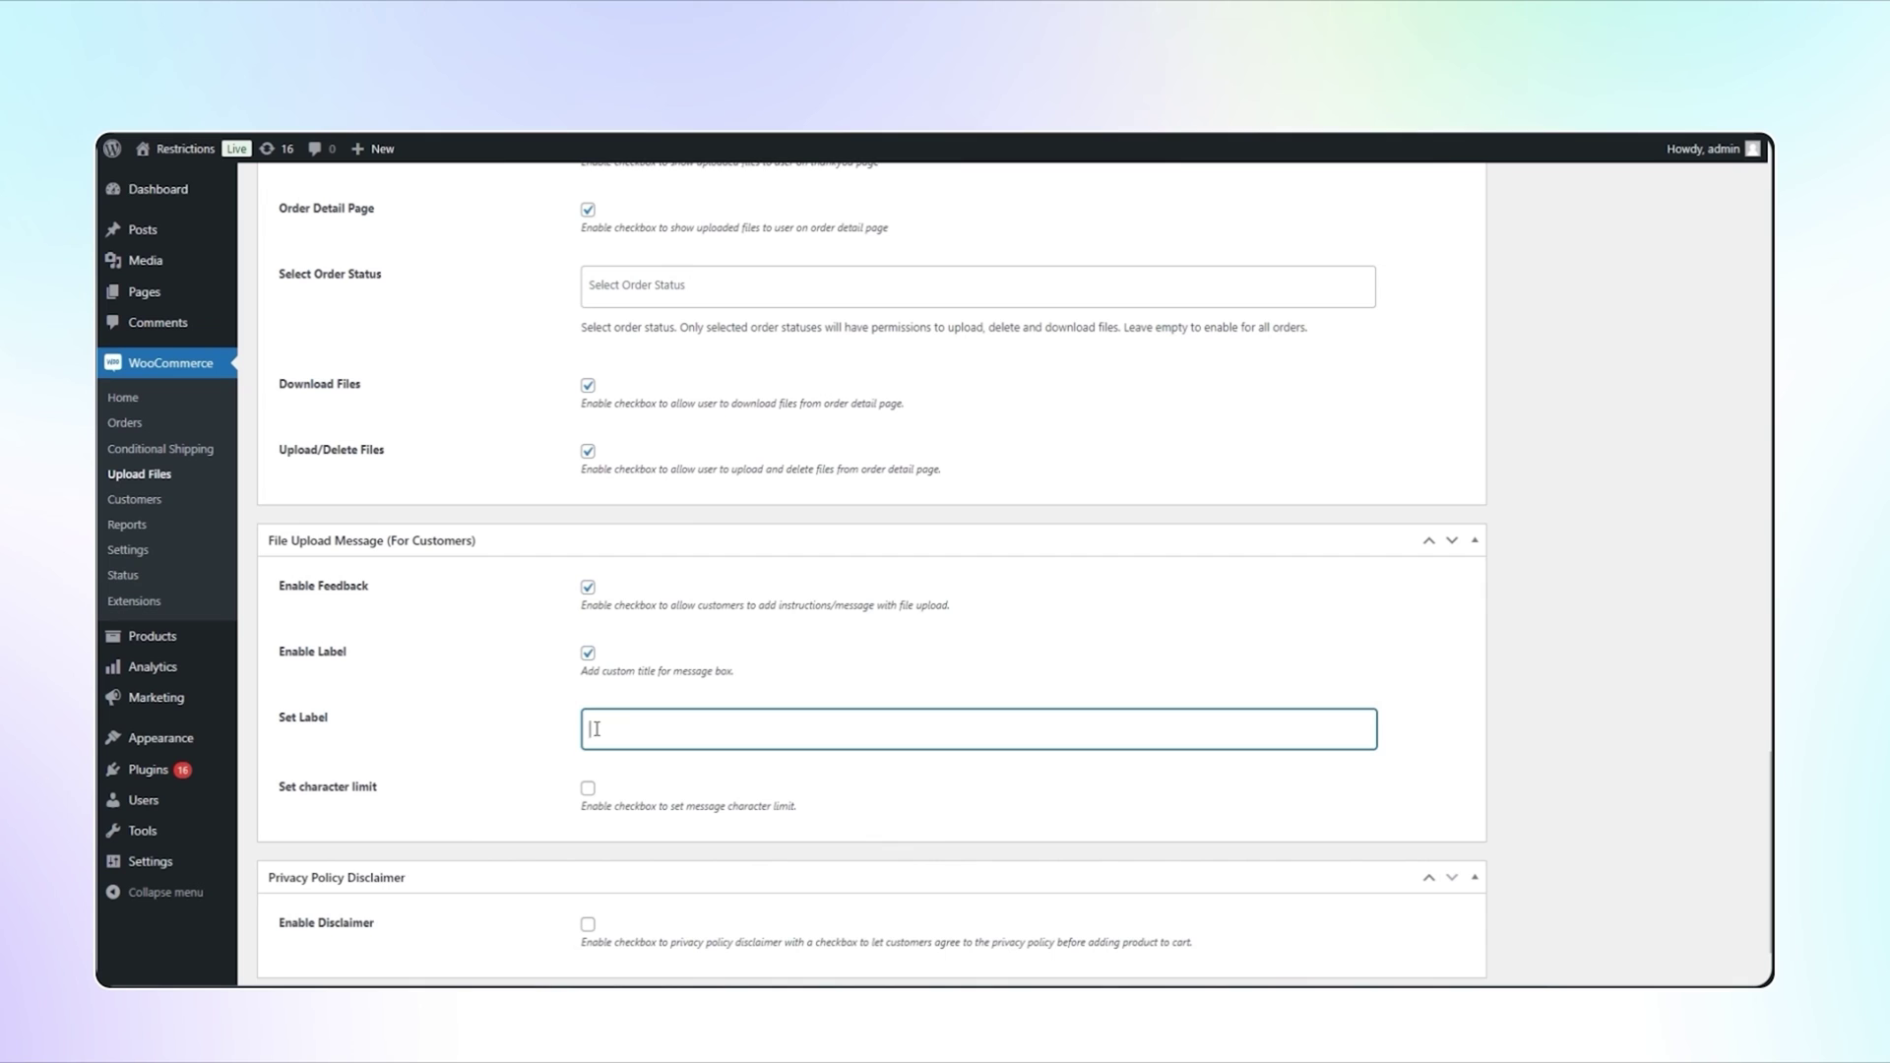
pyautogui.write('feedback')
pyautogui.click(588, 787)
pyautogui.click(591, 867)
pyautogui.click(1586, 848)
# Enable the privacy policy disclaimer and save the updated rule.
pyautogui.scroll(-3, 1586, 848)
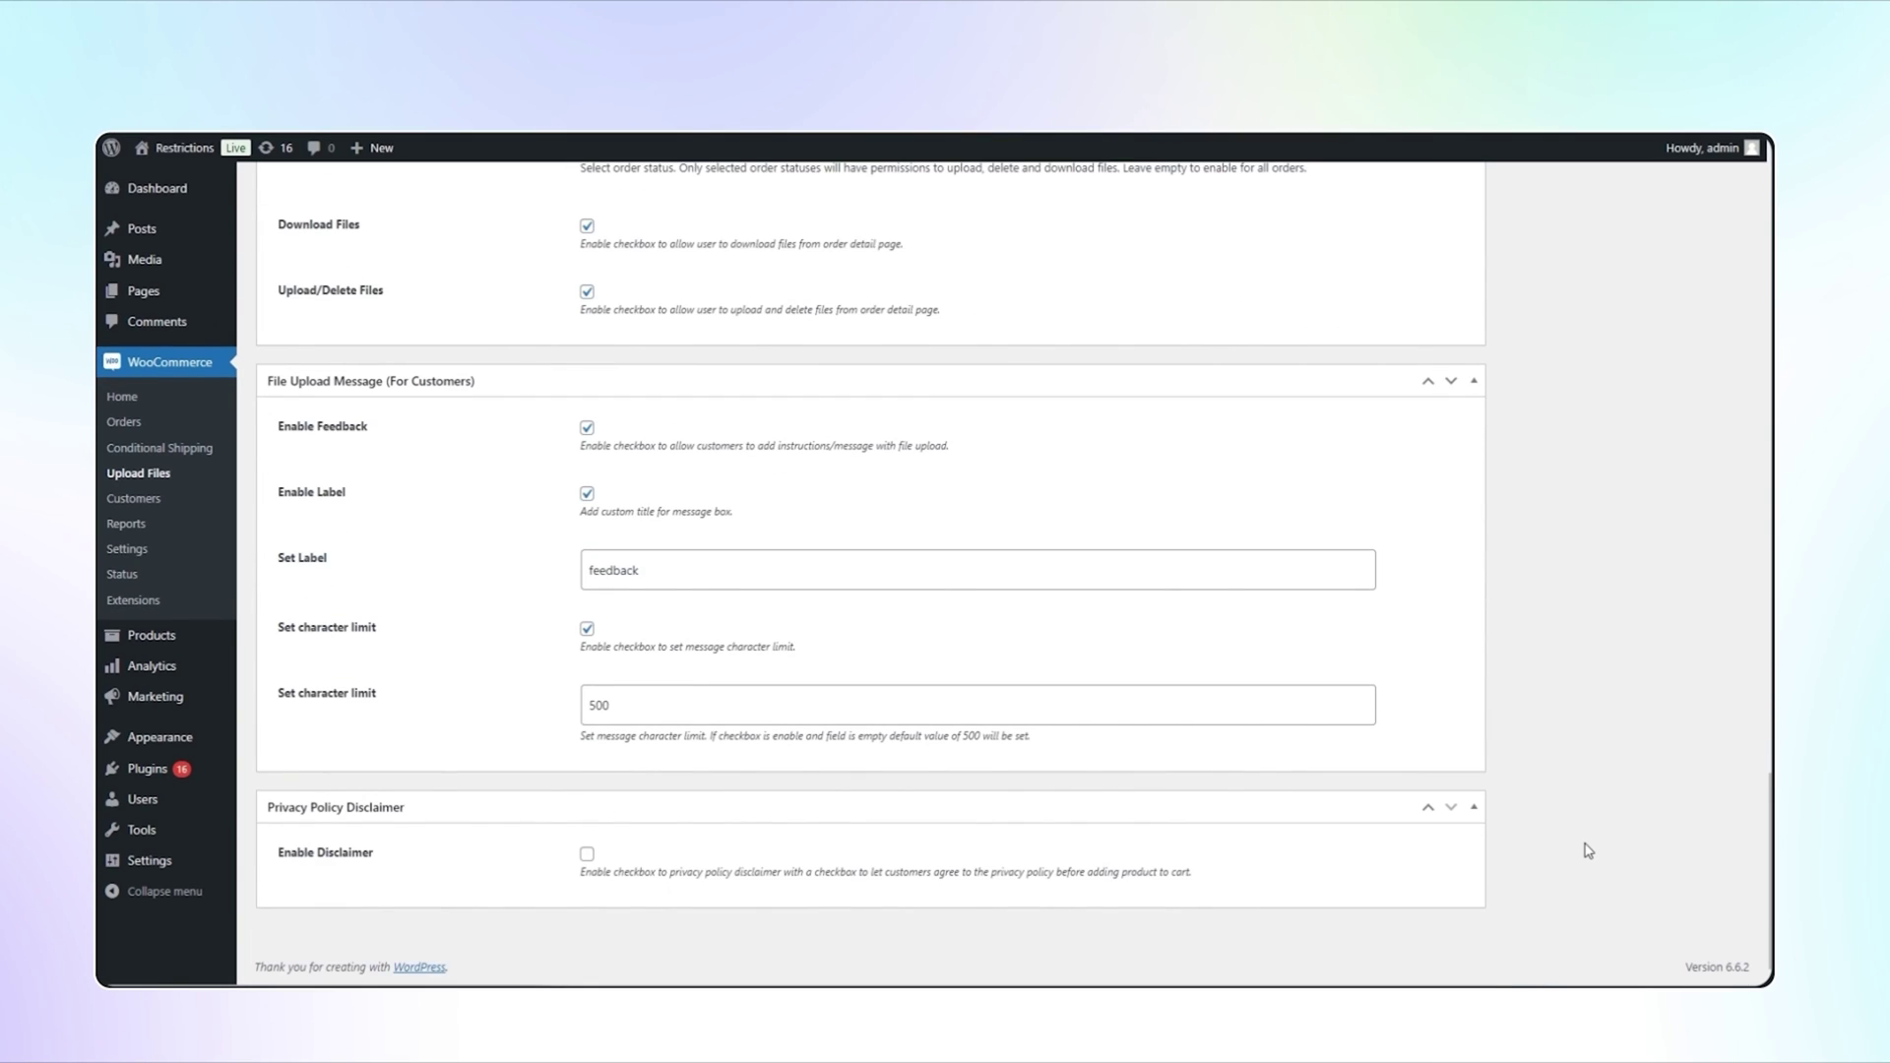
pyautogui.click(588, 856)
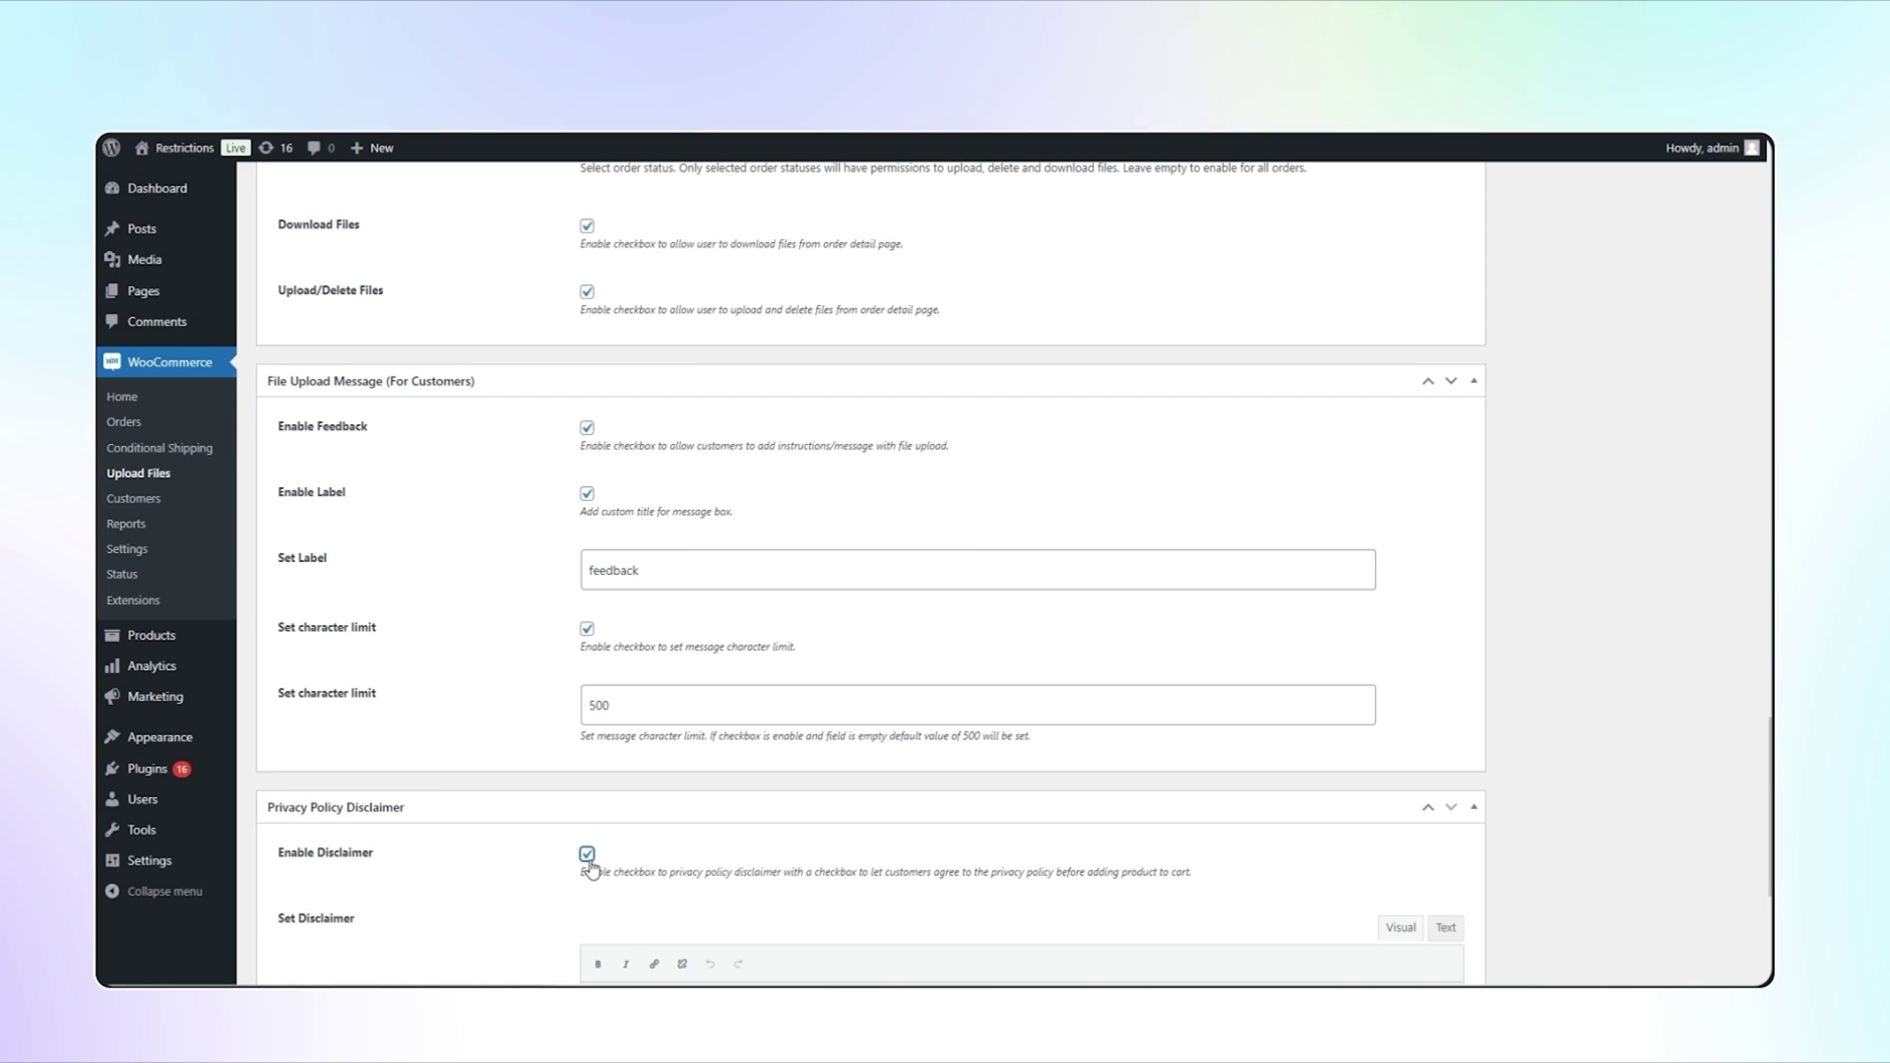
pyautogui.scroll(-6, 1633, 847)
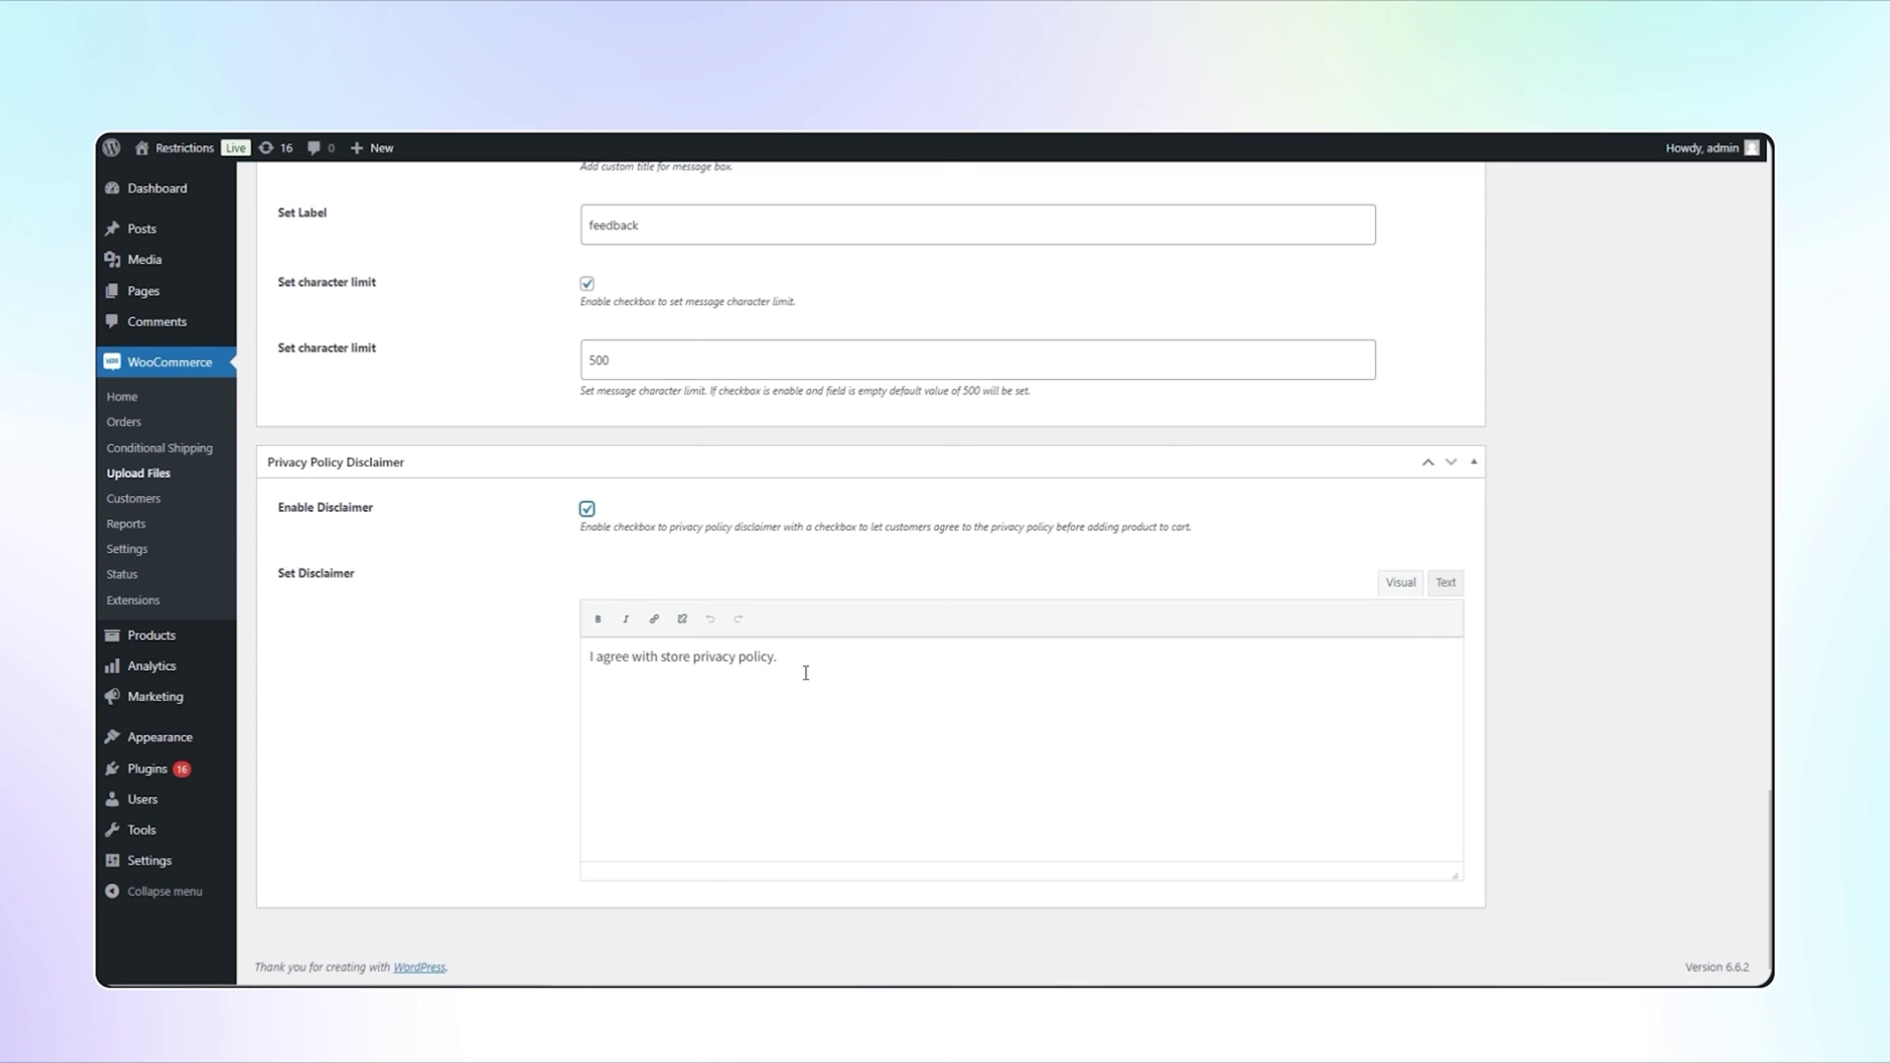
pyautogui.scroll(20, 1760, 362)
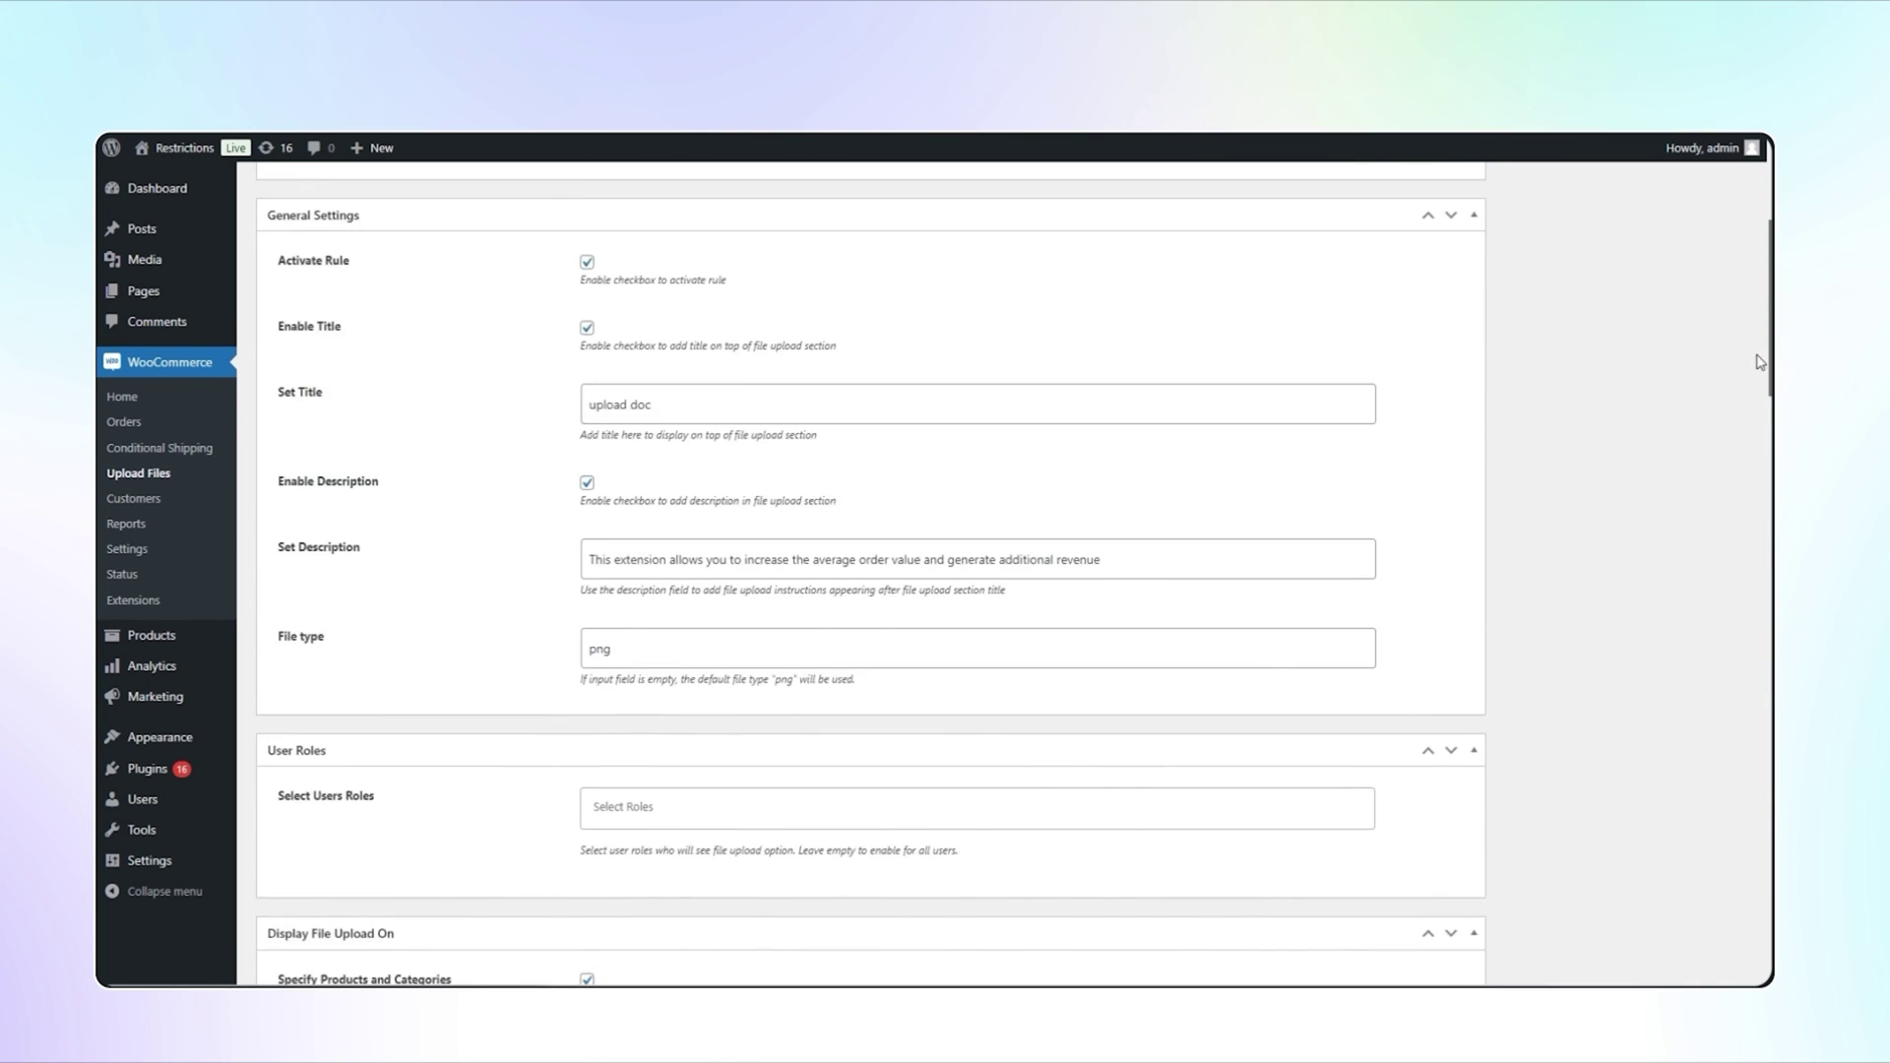
pyautogui.scroll(3, 1761, 362)
pyautogui.click(1703, 349)
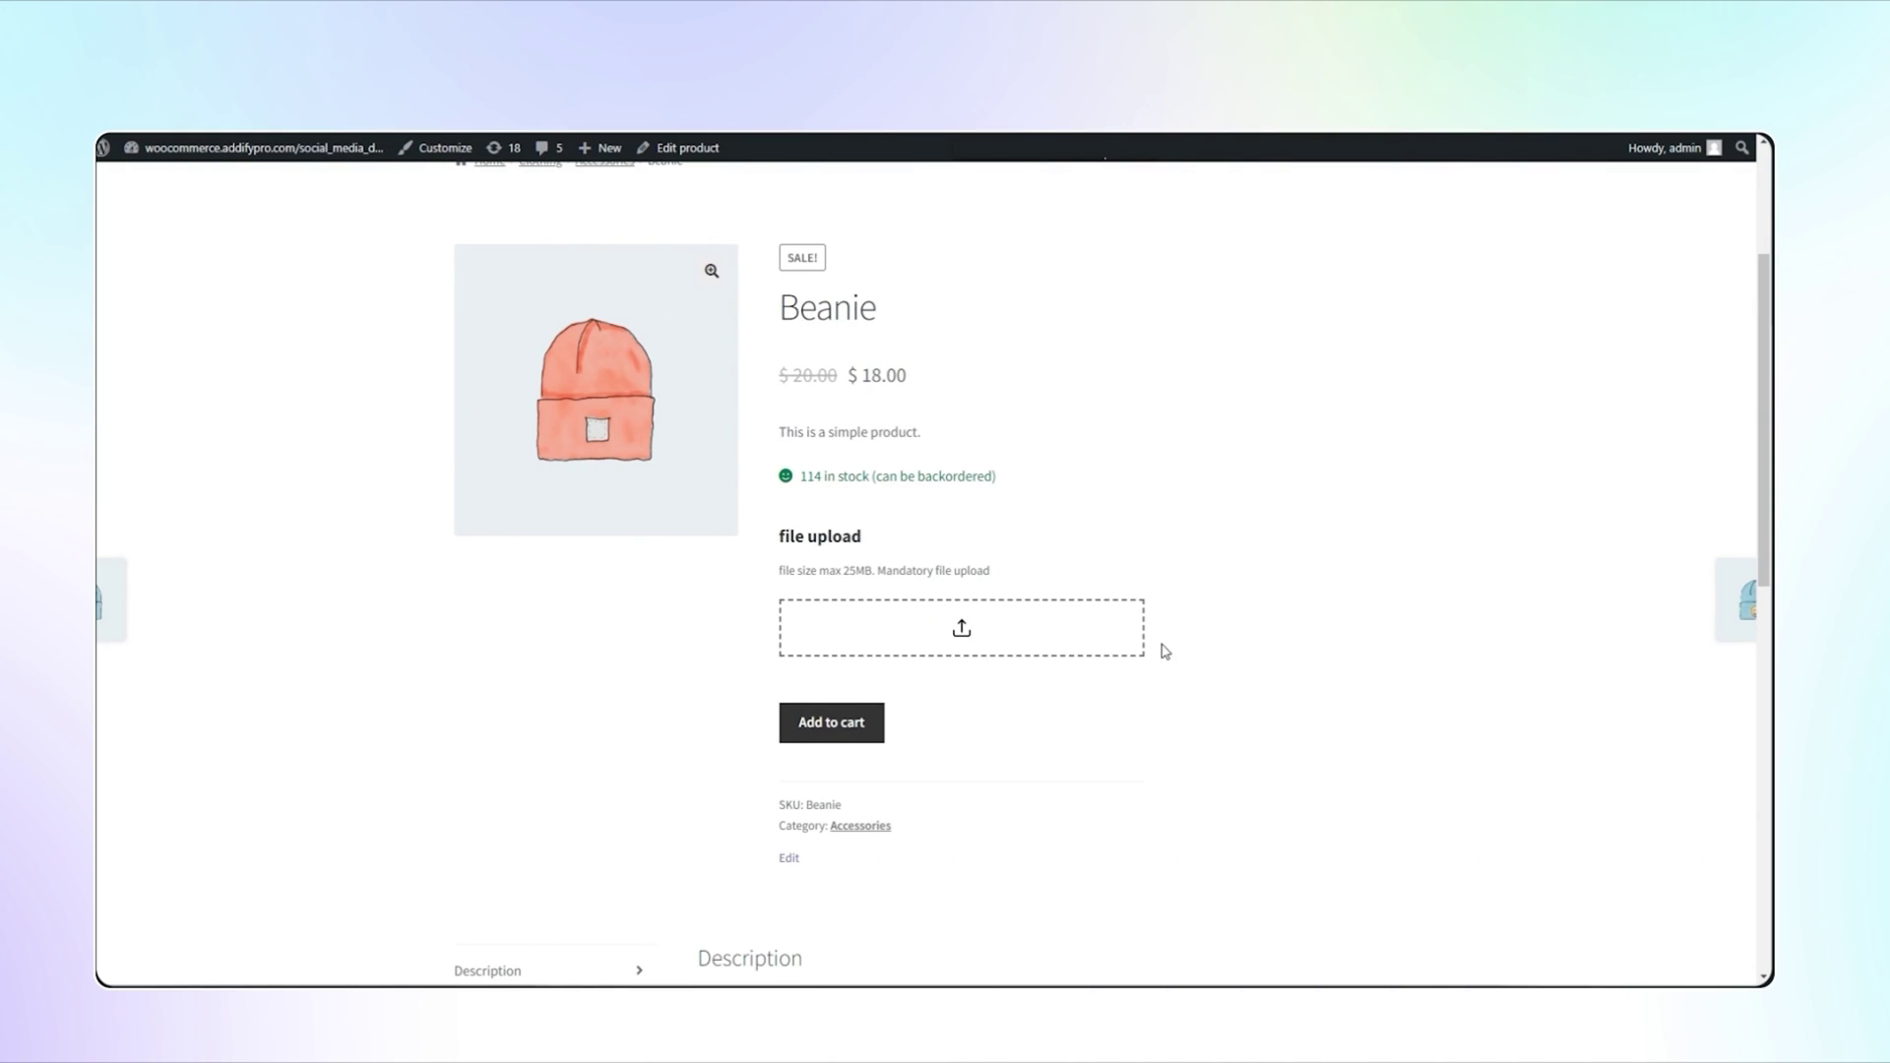
# On the Beanie page, upload Asset-20-2x, accept the privacy policy and add it to the cart.
pyautogui.click(1003, 648)
pyautogui.click(1358, 398)
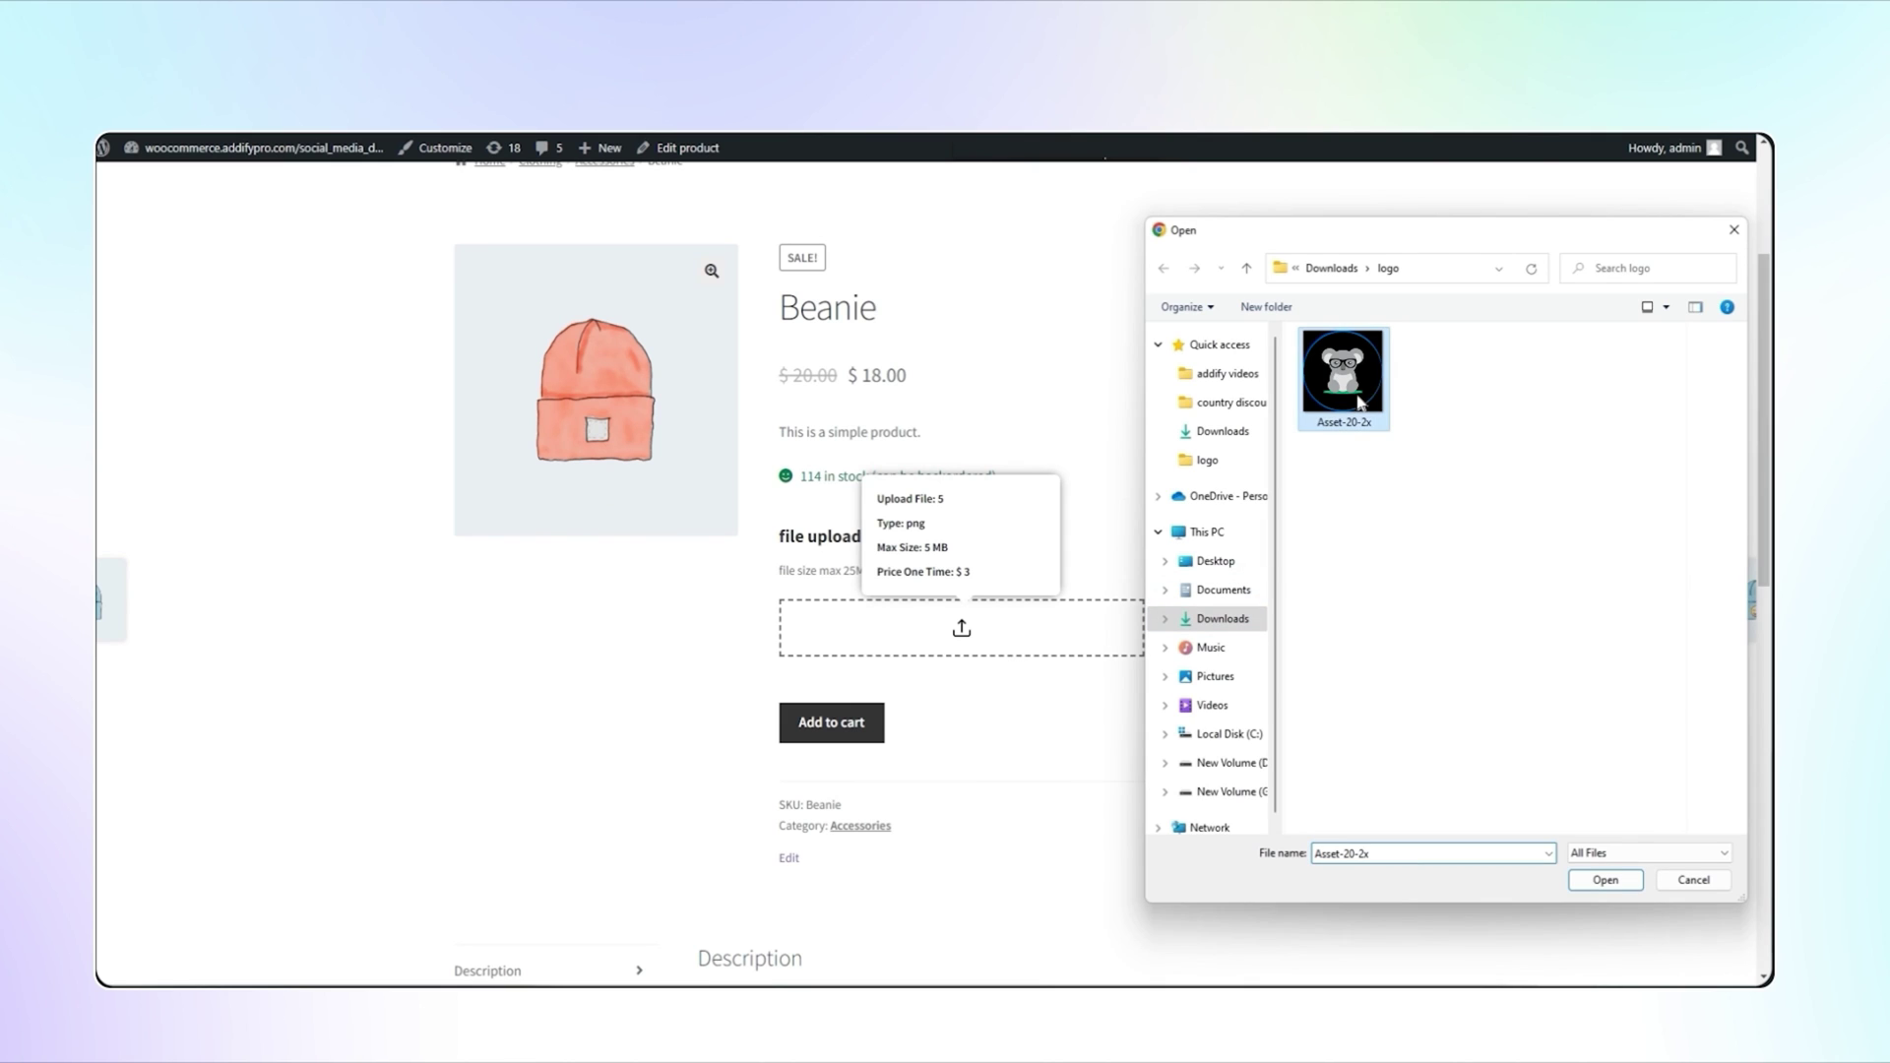
pyautogui.click(1584, 884)
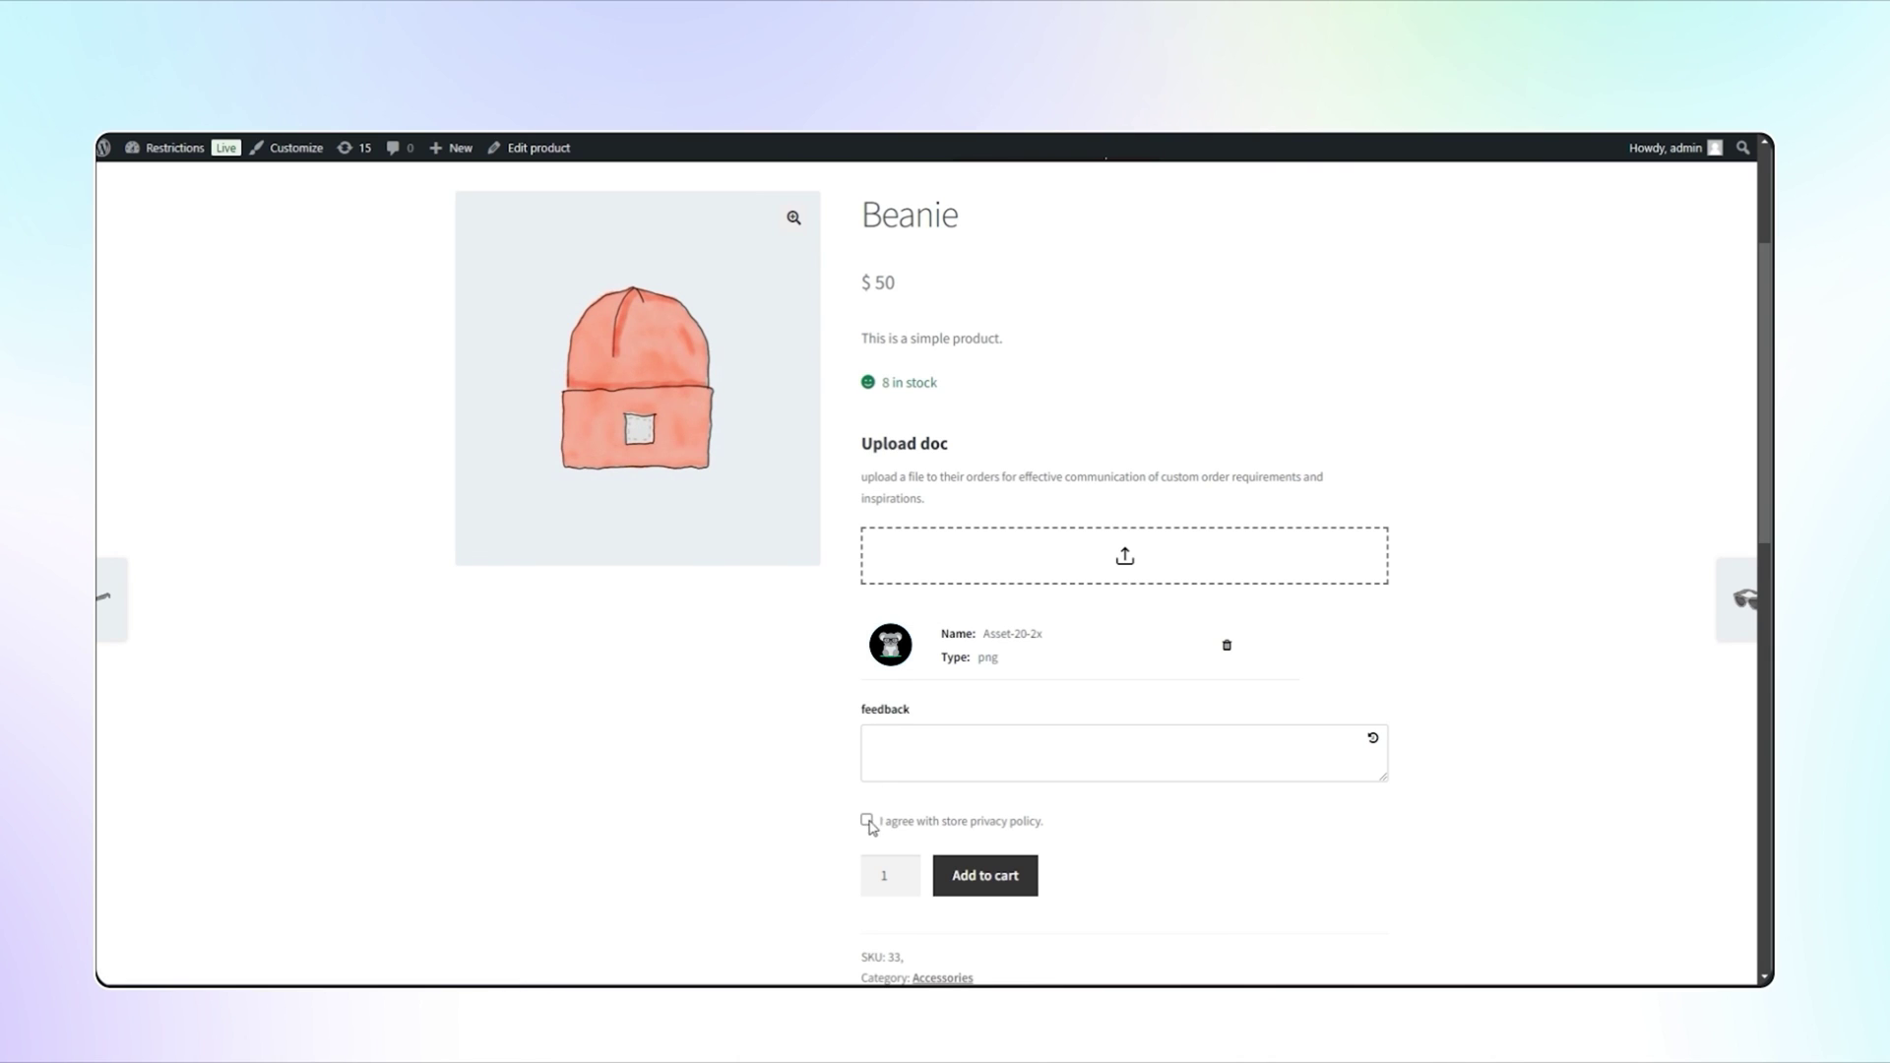
pyautogui.click(887, 757)
pyautogui.click(875, 827)
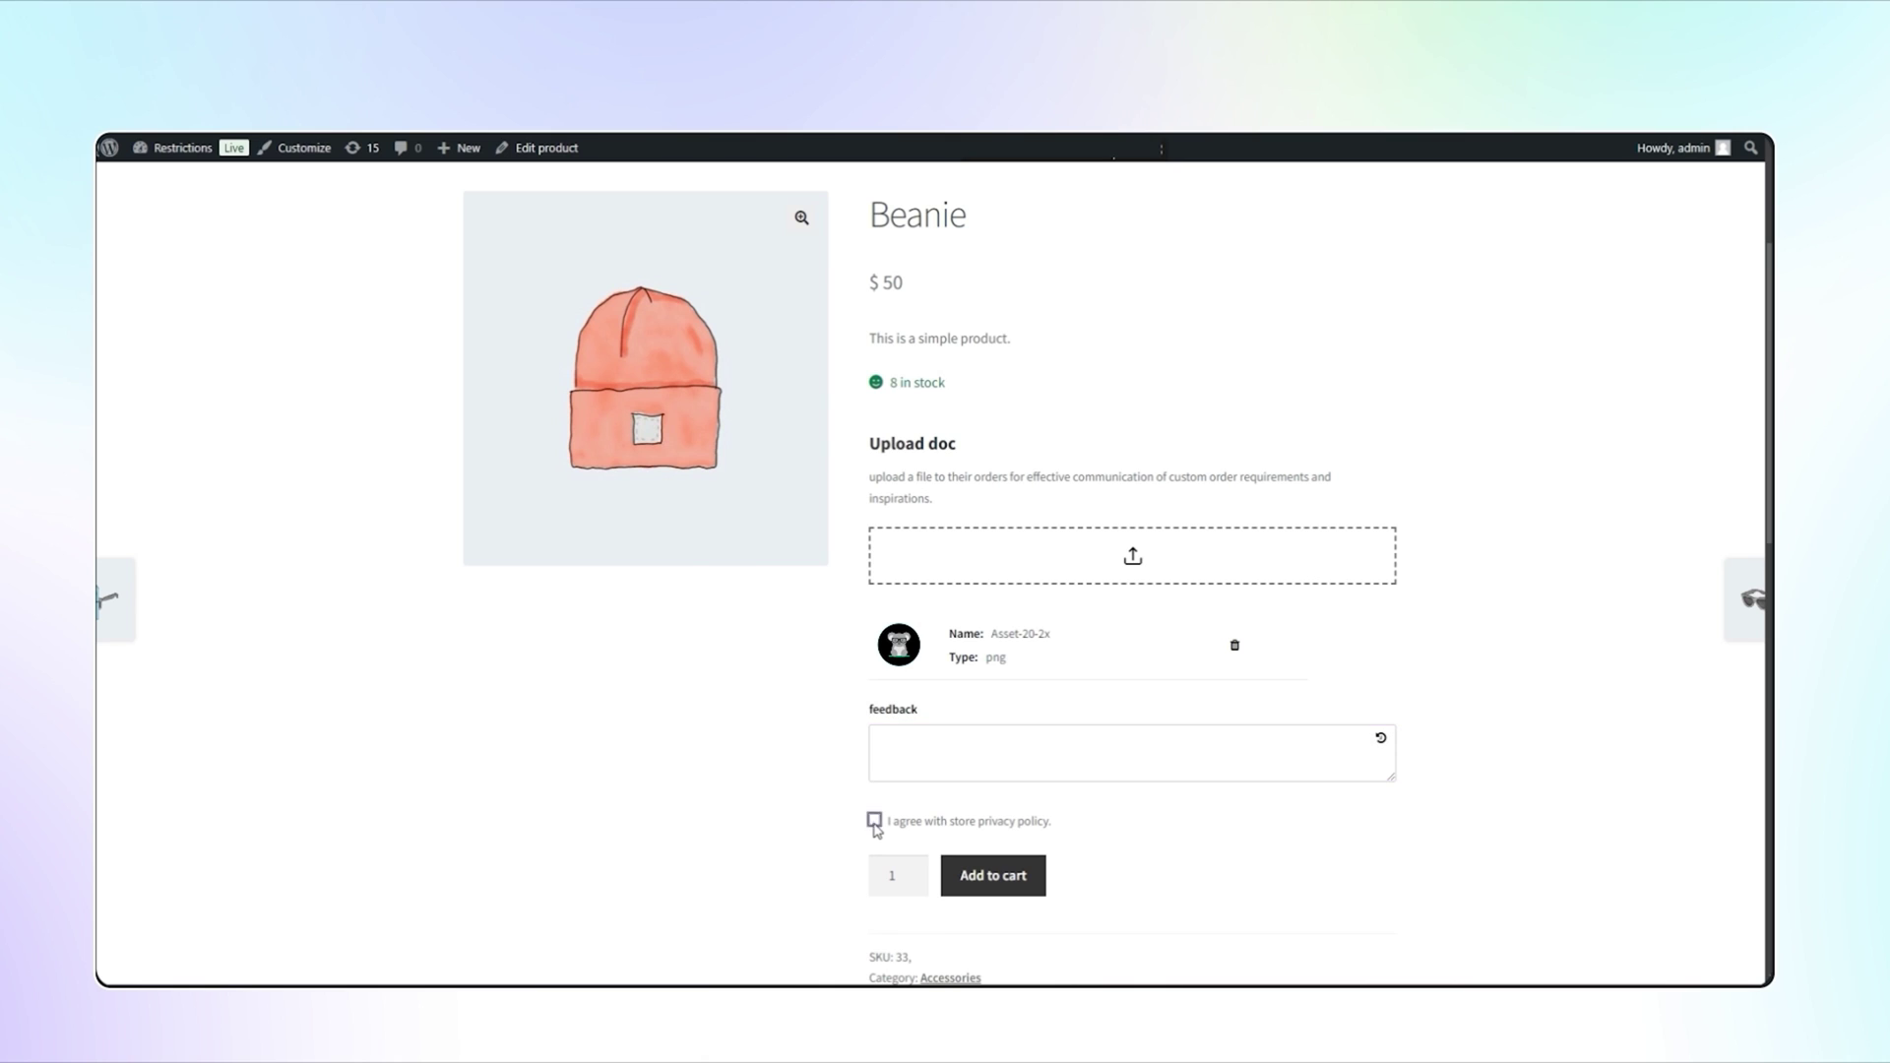
pyautogui.click(983, 875)
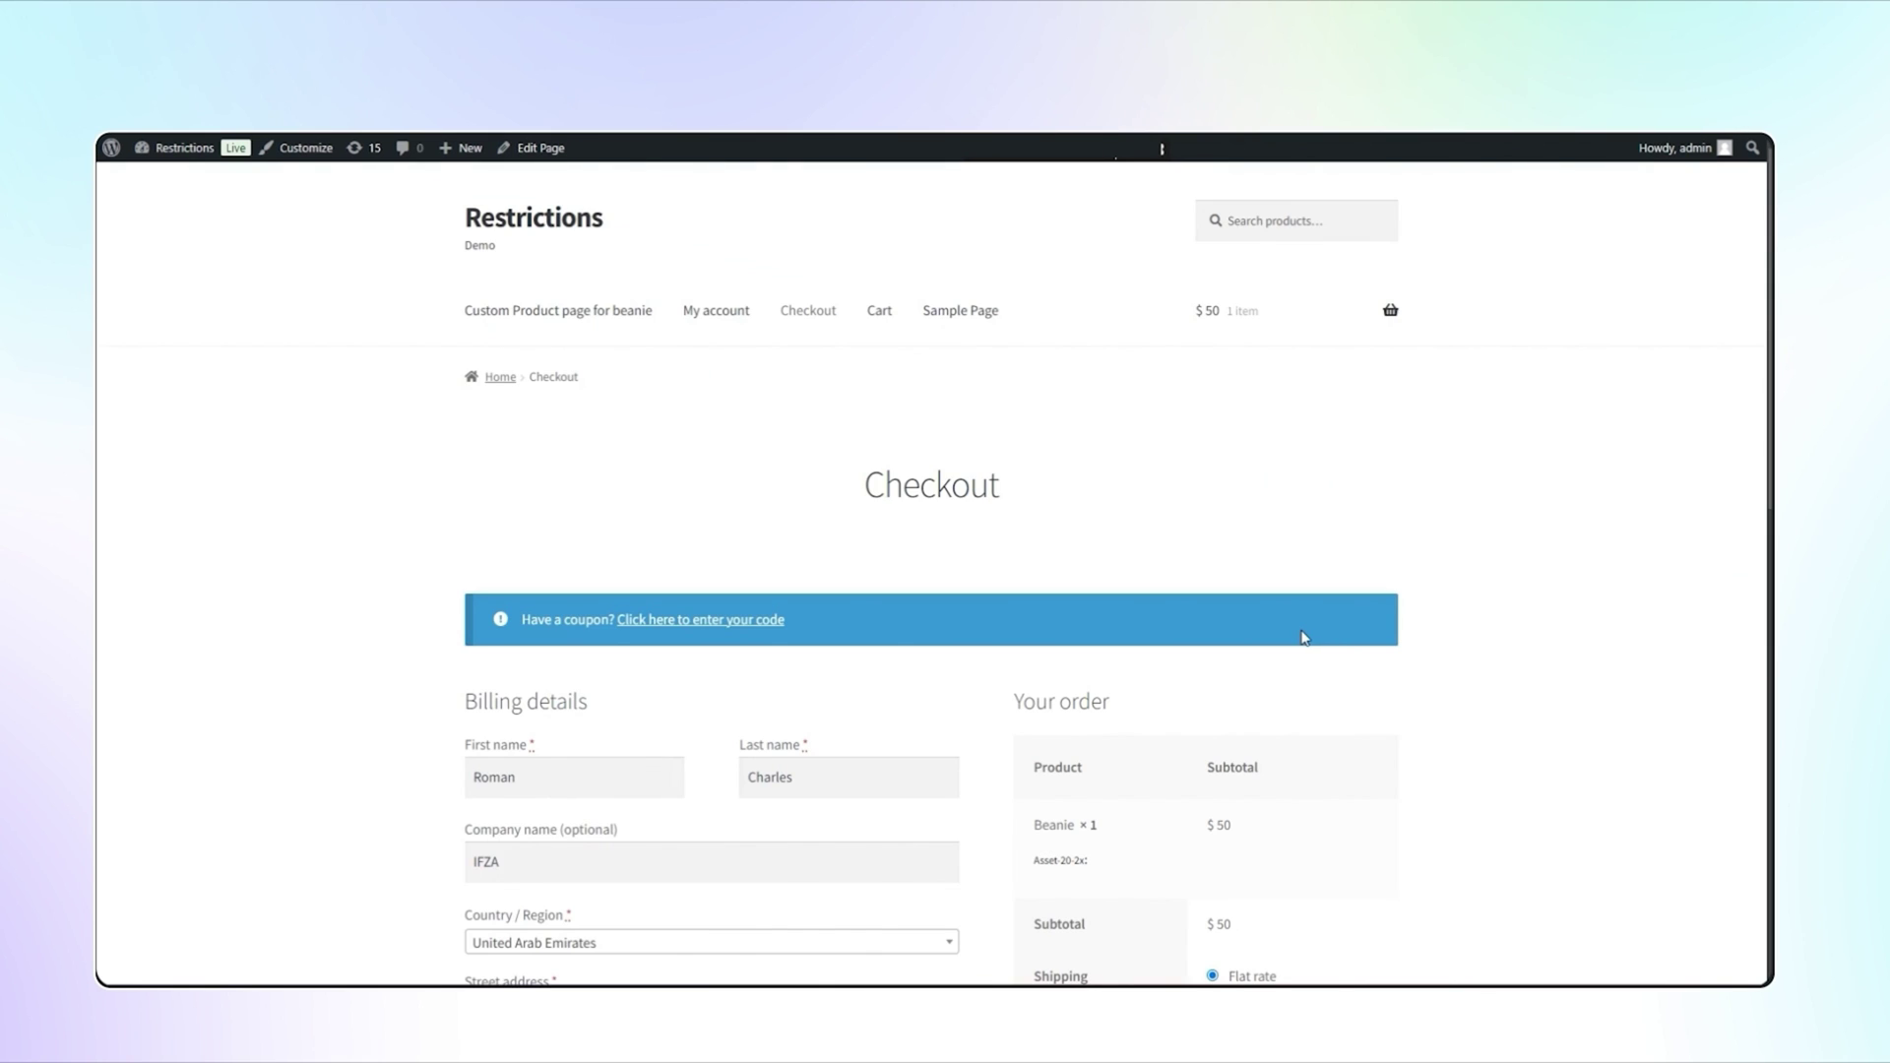
# Open order #1473 from My account Orders to see the attached Asset-20-2x file.
pyautogui.scroll(-10, 1305, 636)
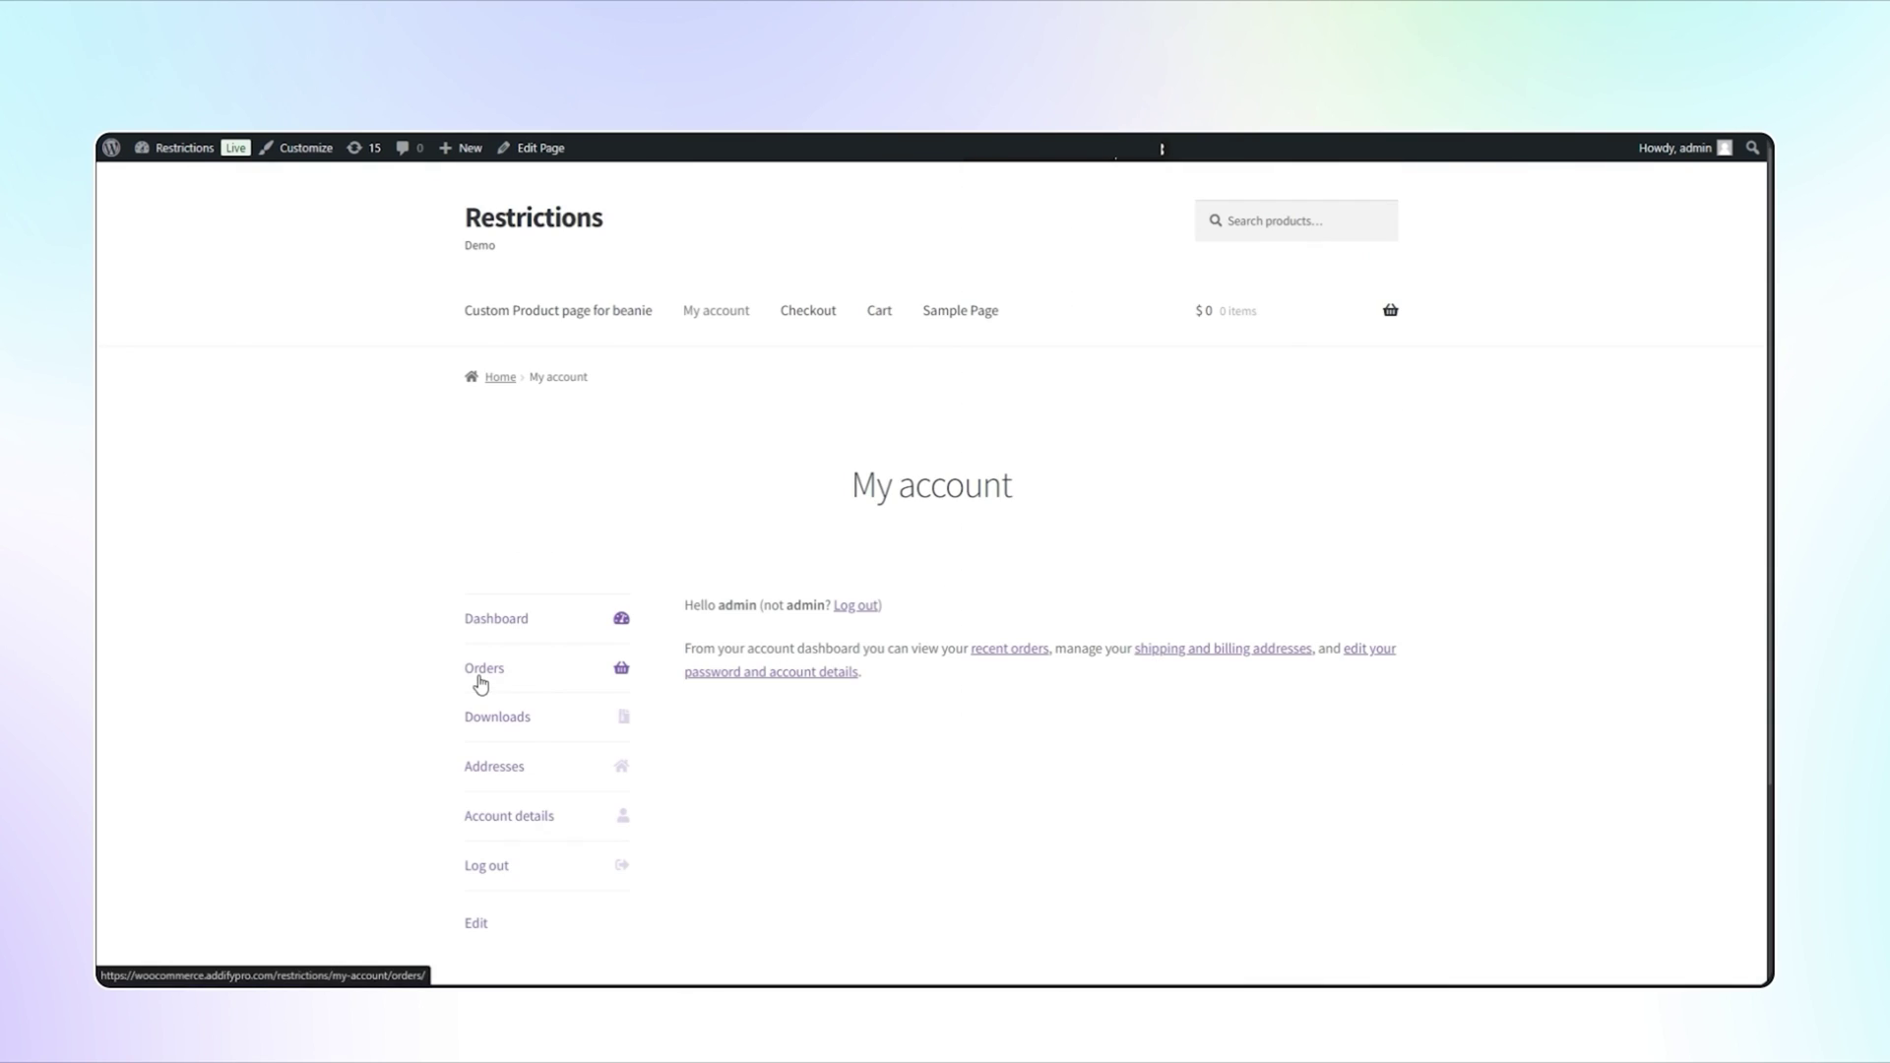
pyautogui.click(505, 683)
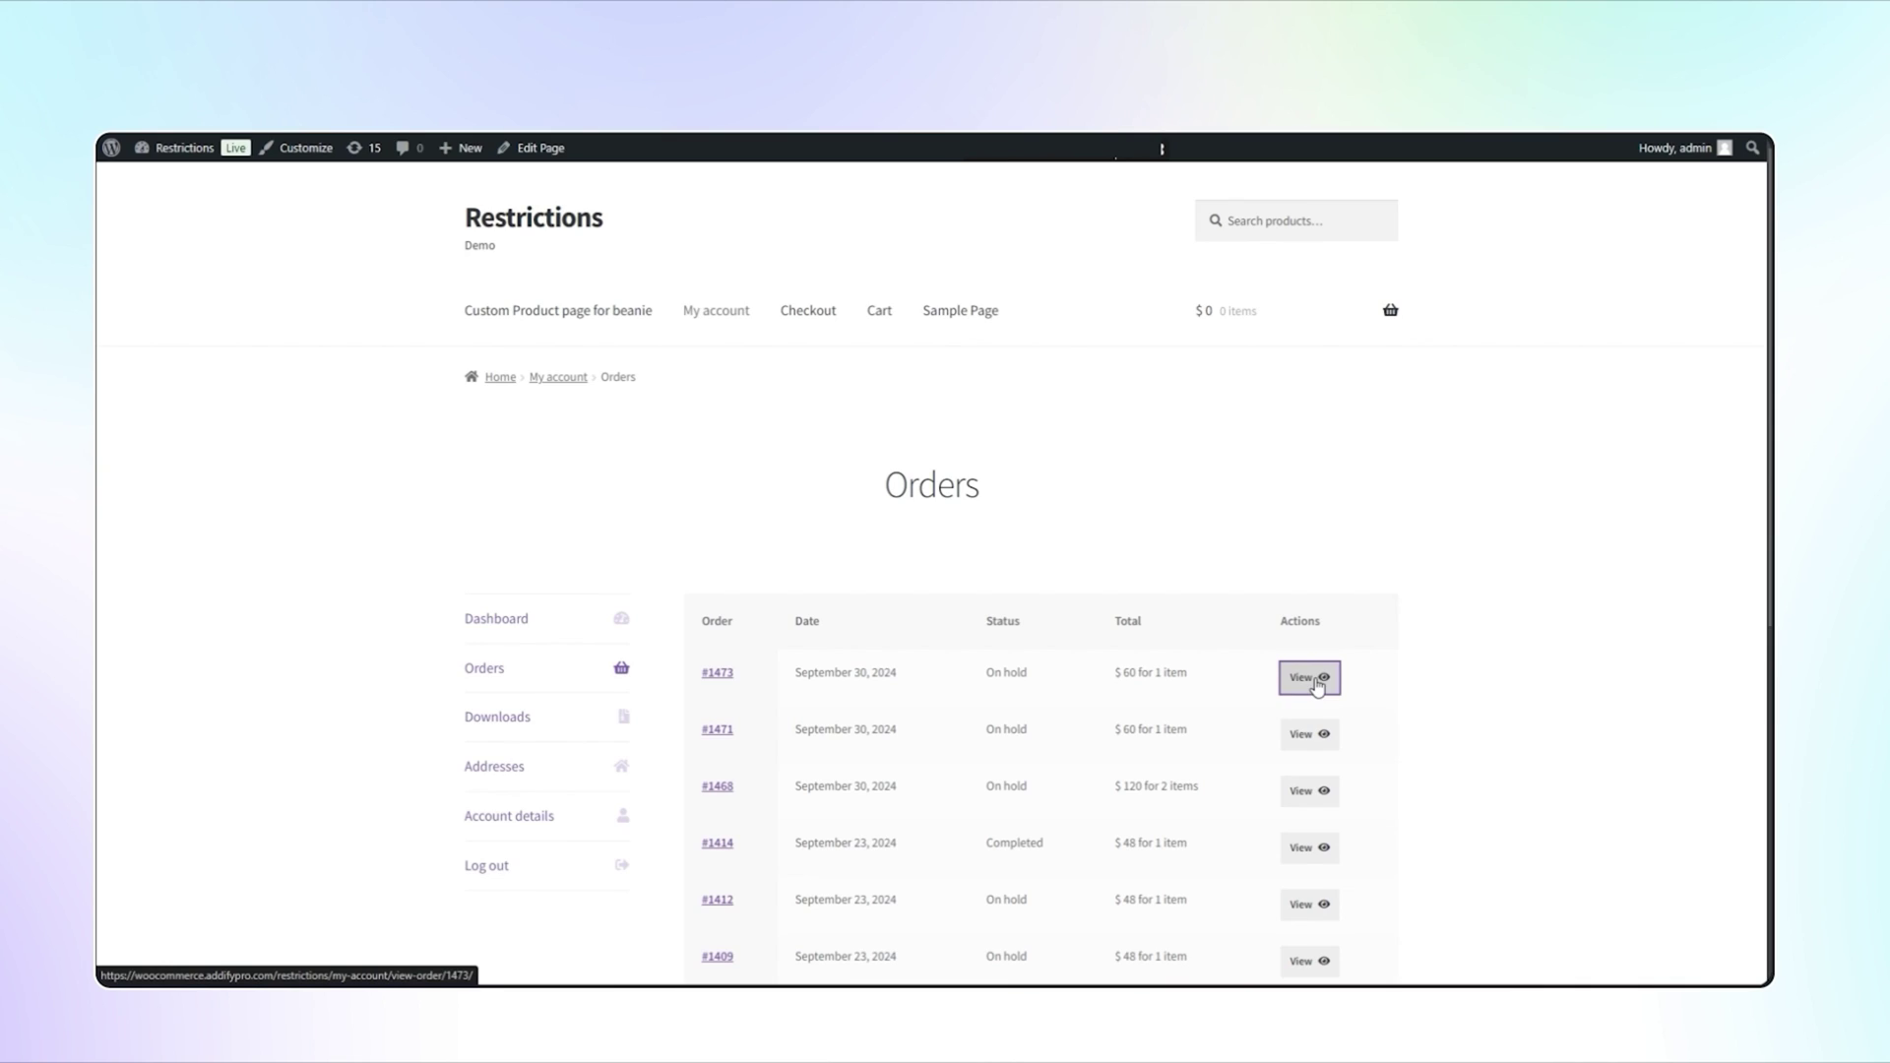
pyautogui.click(1316, 682)
pyautogui.scroll(-5, 1359, 610)
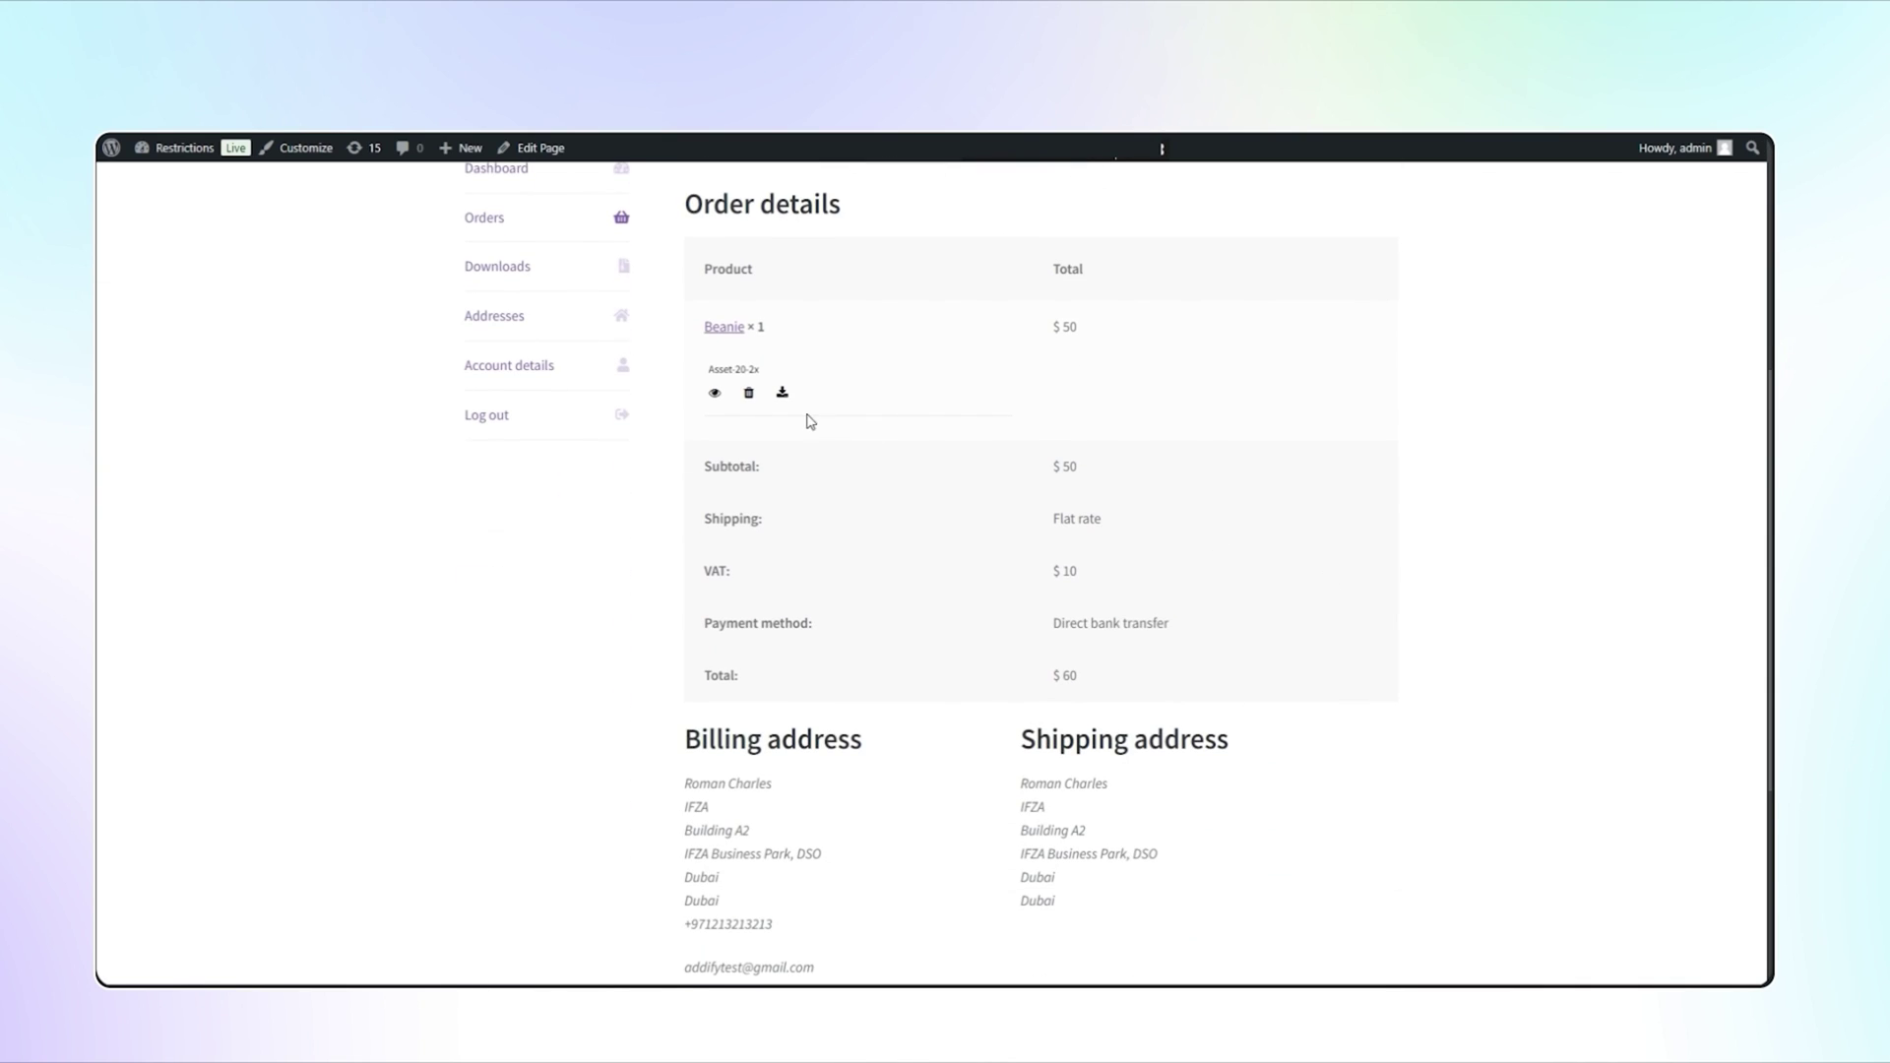